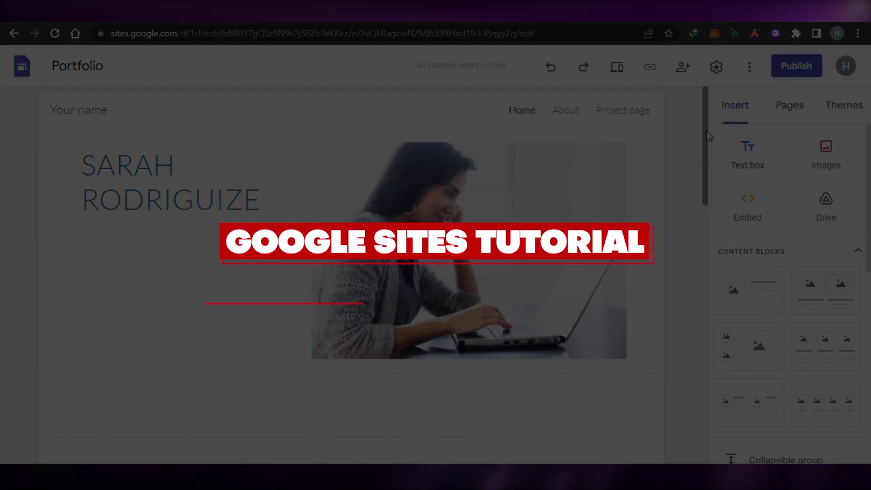
Leave the Portfolio editor and return to the Google Sites home page.
left_click_drag(706, 132, 708, 97)
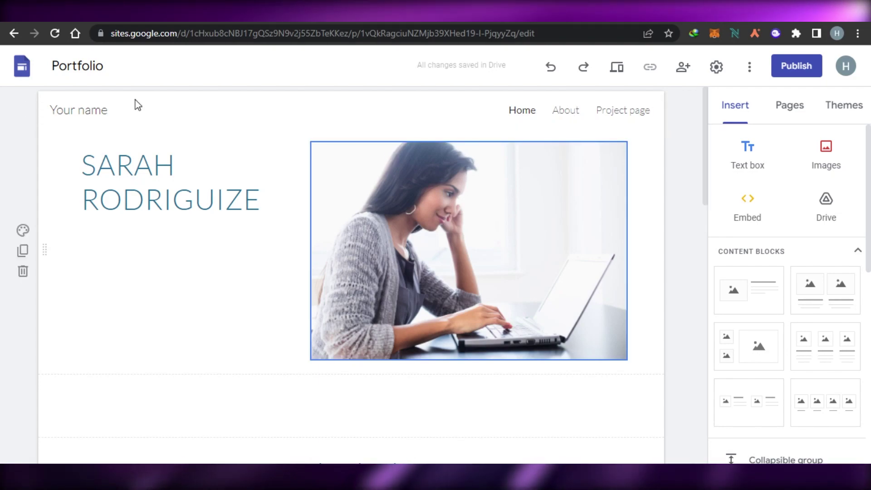
left_click(27, 67)
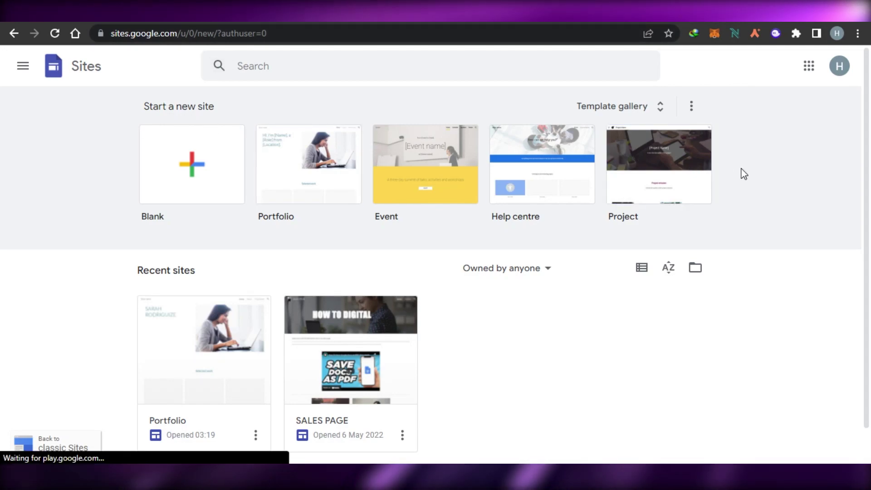
scroll(218, 177, "down", 1)
scroll(218, 177, "up", 1)
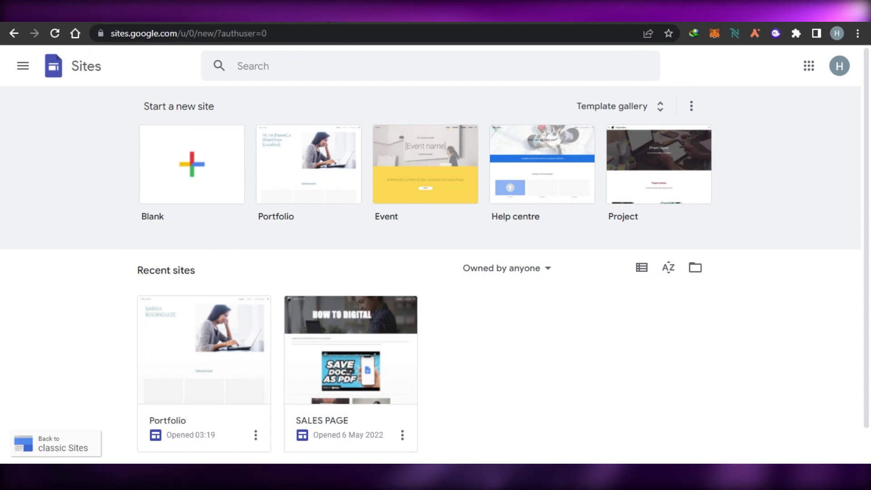
Open Google Drive's My Drive in a new browser tab from the Google apps grid.
key("ctrl+t")
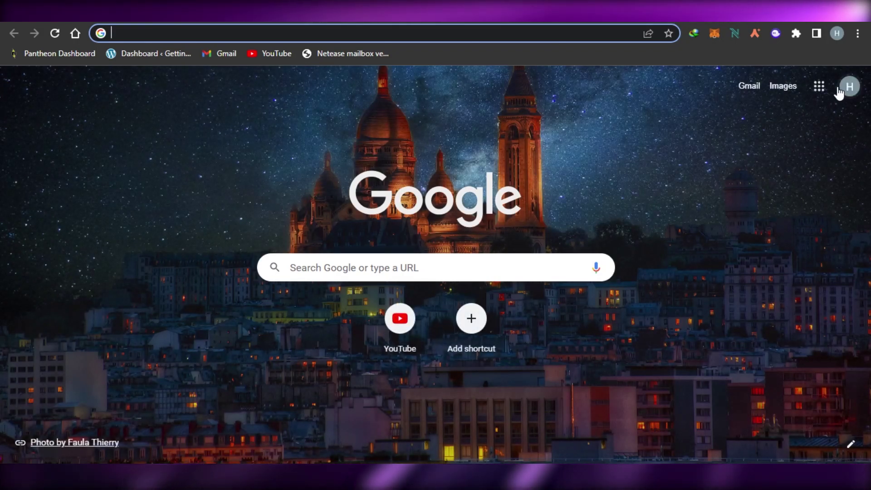
left_click(819, 86)
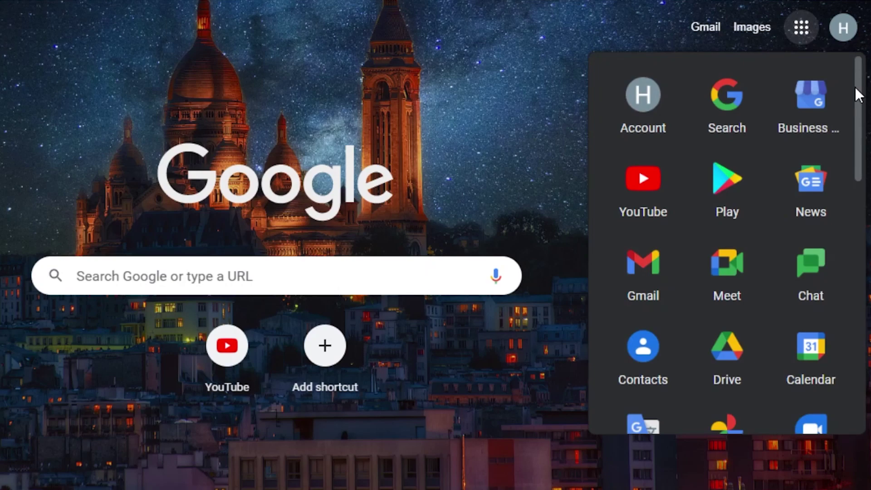
left_click_drag(858, 95, 866, 159)
left_click(725, 179)
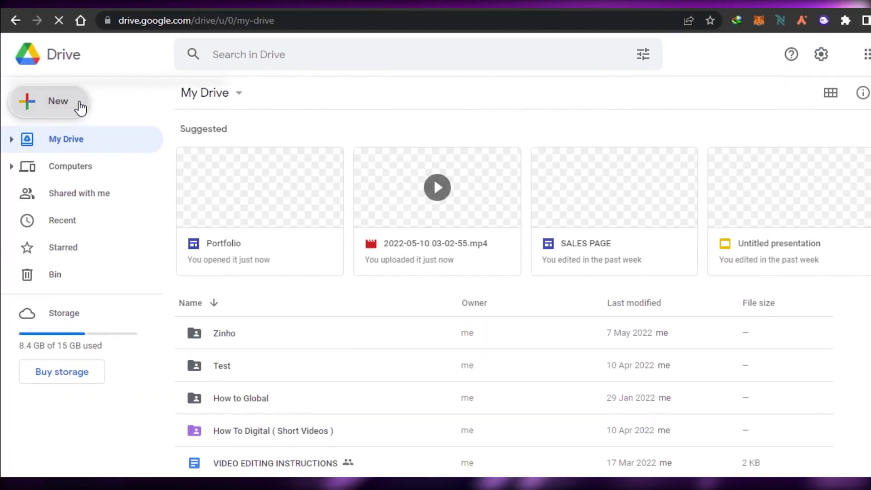
Start a new Google Sites site from Drive's New > More menu.
left_click(68, 113)
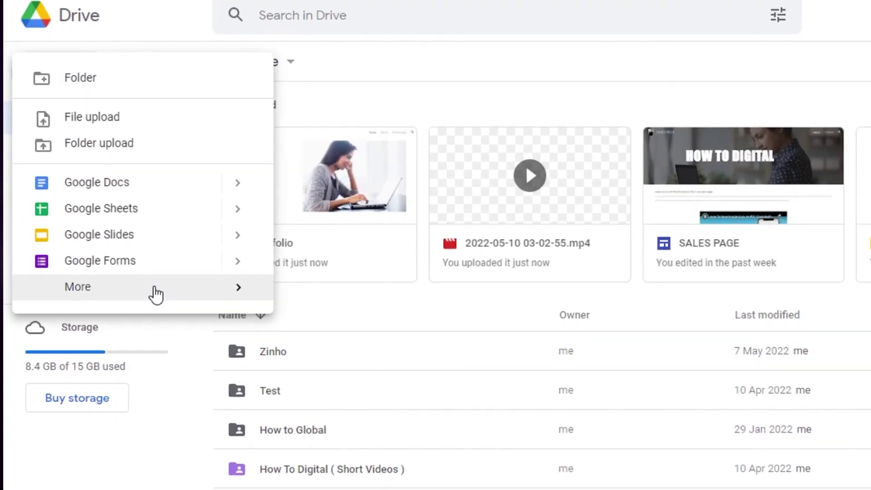
mouse_move(157, 295)
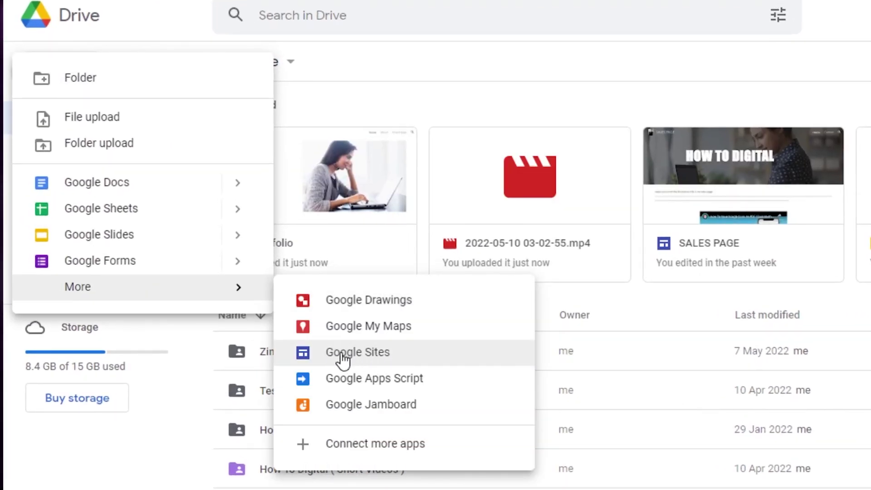
left_click(388, 354)
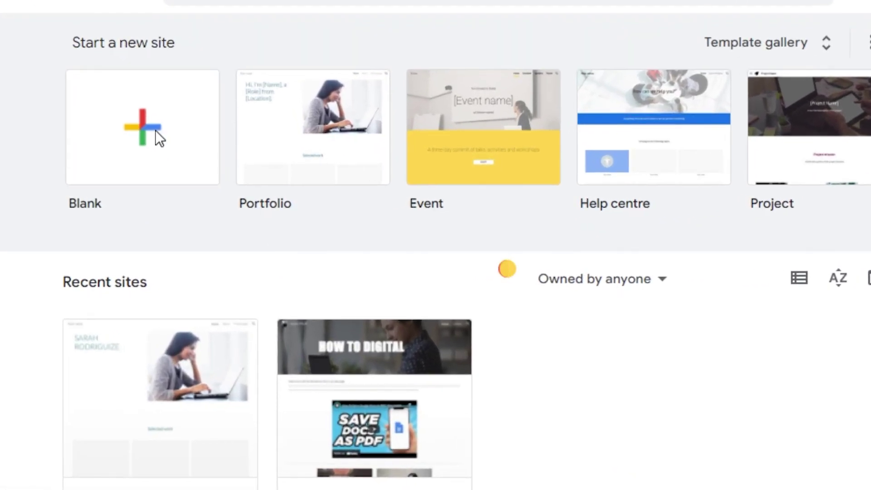
Create a new site from the Blank template.
left_click(179, 173)
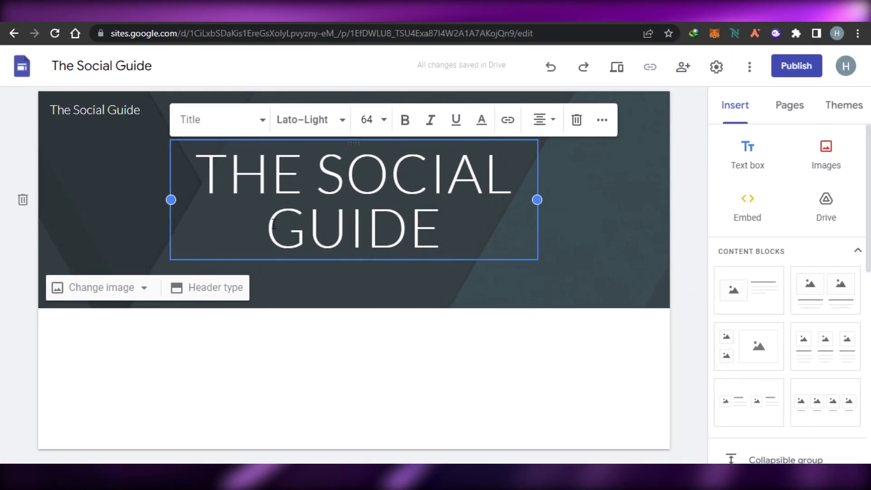
Set the entire THE SOCIAL GUIDE header title in the Impact font.
left_click(336, 125)
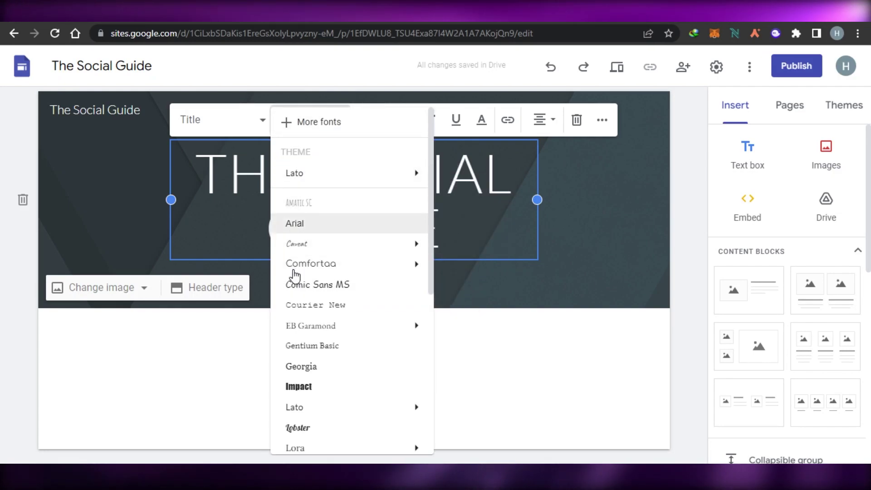
left_click(300, 386)
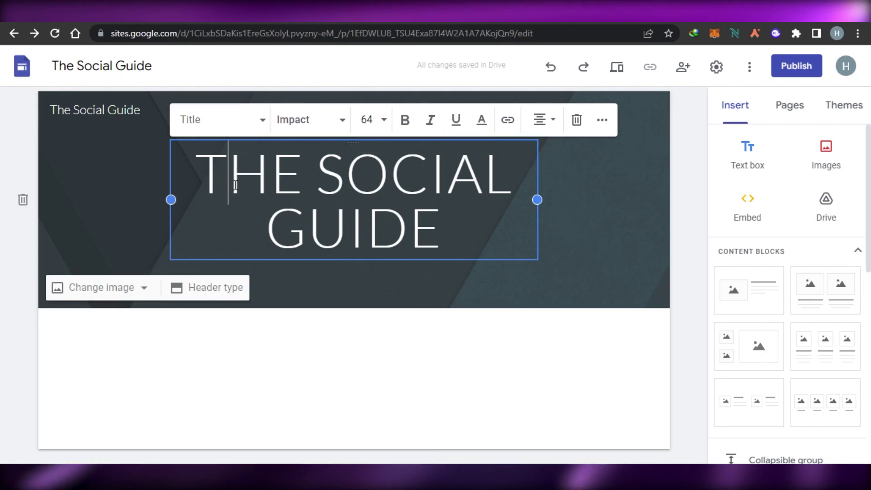
mouse_move(235, 185)
left_mouse_down()
mouse_move(202, 178)
mouse_move(228, 183)
left_mouse_up()
left_click(196, 181)
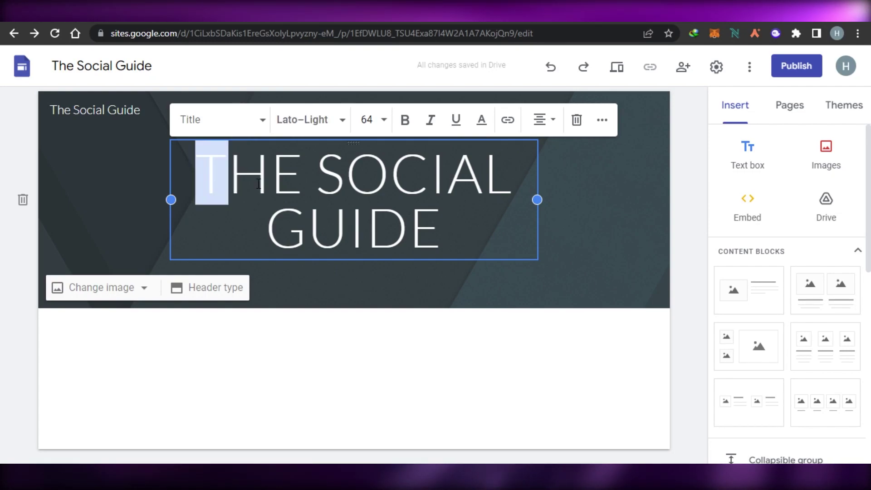
key("ctrl+a")
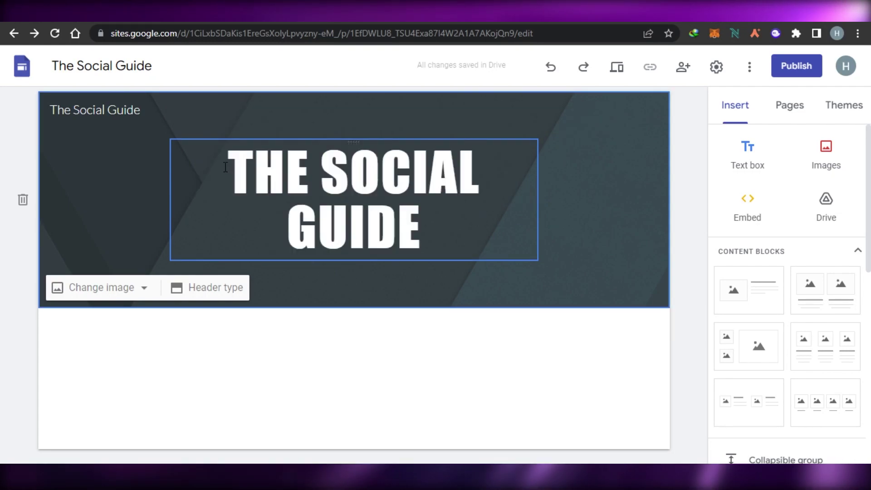
left_click_drag(225, 167, 421, 236)
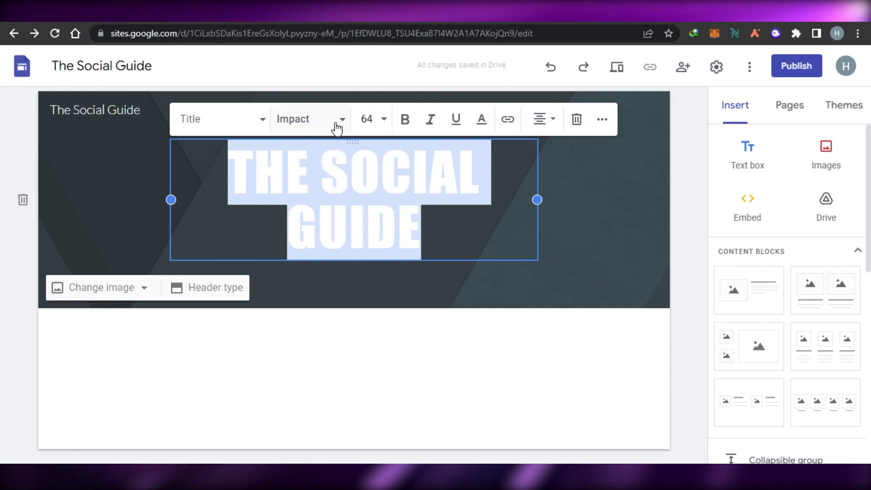
left_click(439, 213)
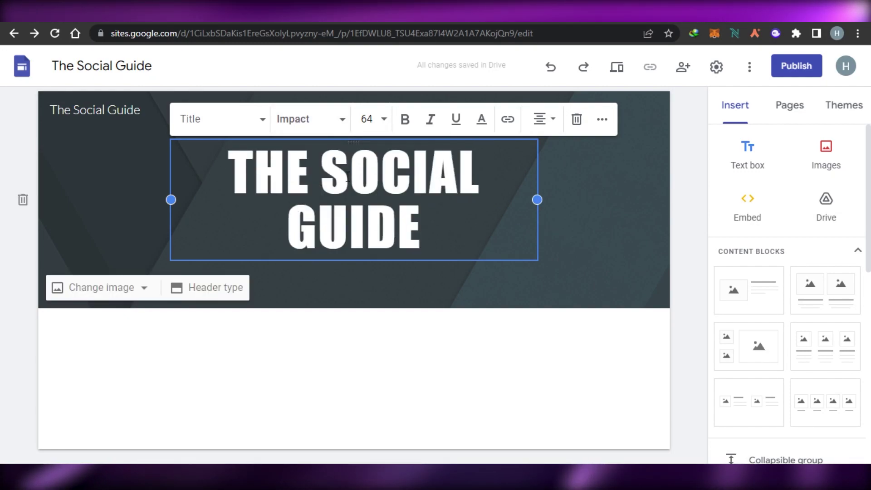
left_click(352, 288)
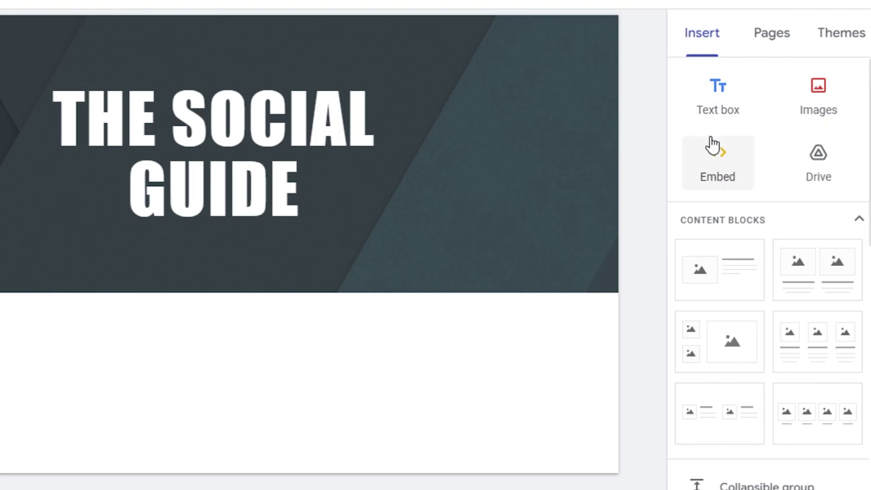
Browse the Insert options, then show the Pages list containing only Home.
scroll(769, 272, "down", 10)
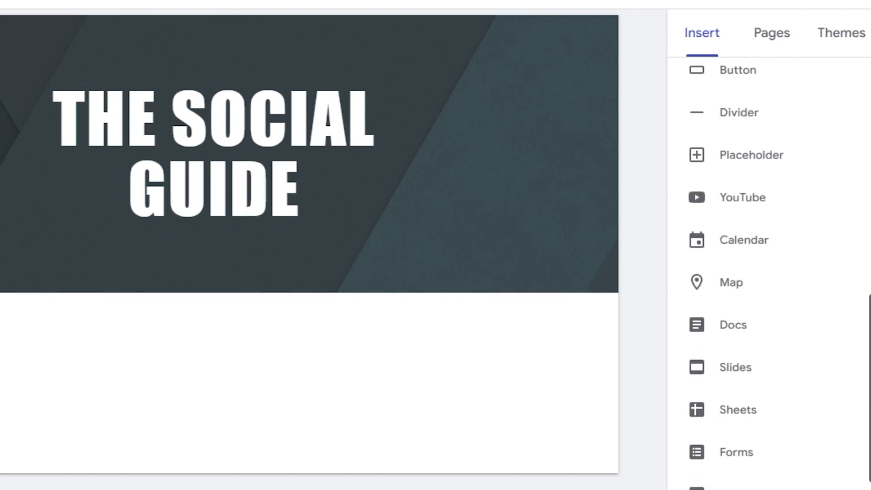
scroll(768, 272, "up", 5)
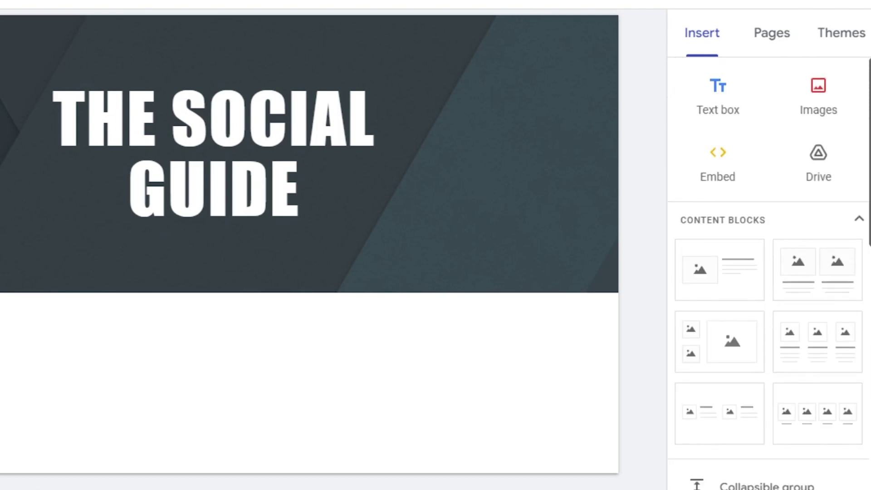
scroll(769, 272, "down", 2)
scroll(705, 221, "down", 5)
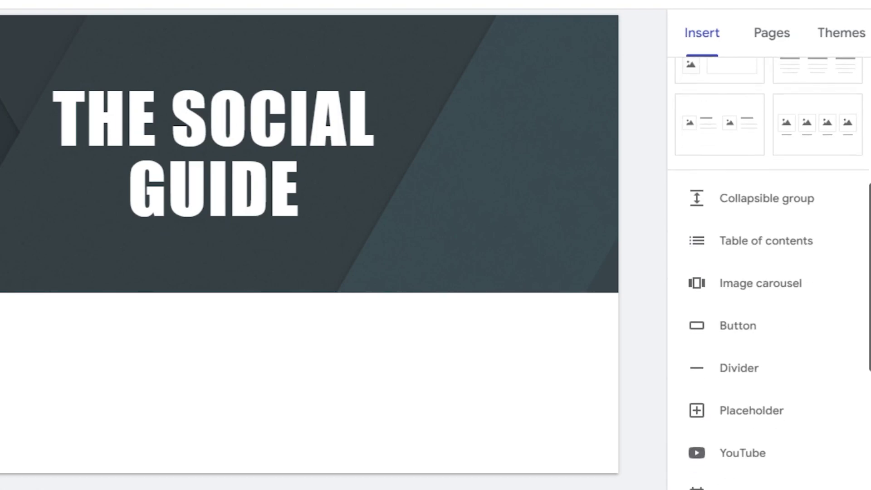
scroll(705, 221, "up", 4)
scroll(768, 272, "down", 4)
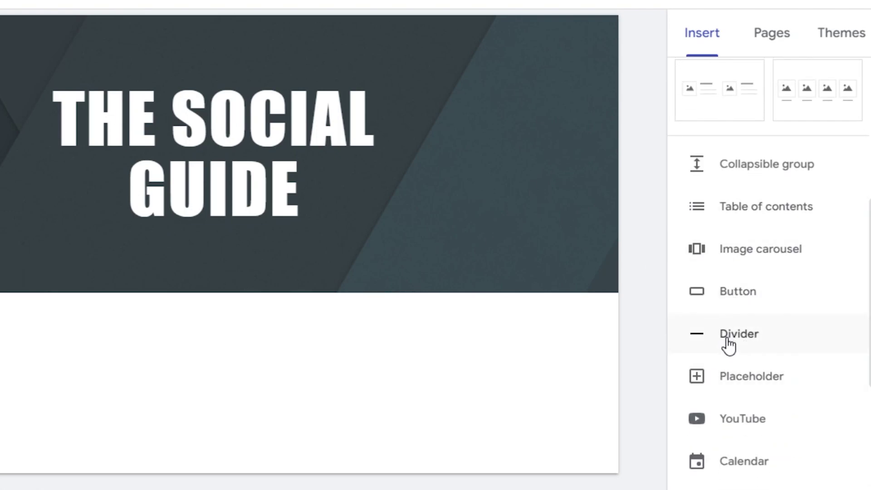
scroll(864, 436, "down", 5)
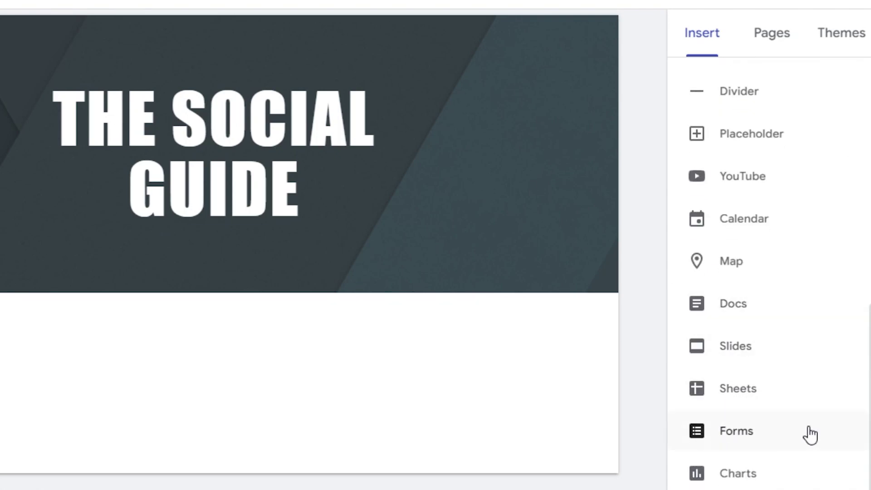
left_click(770, 34)
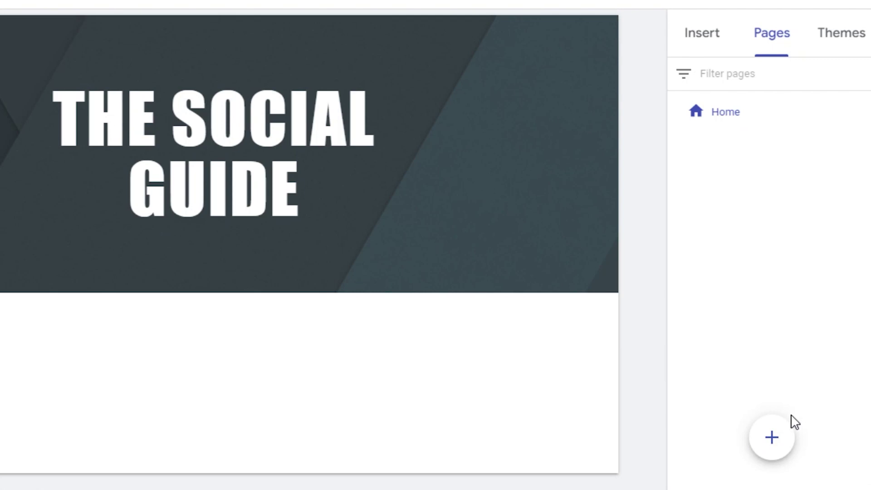
Apply the Simple theme in magenta, after briefly trying green, for a burgundy header.
mouse_move(771, 442)
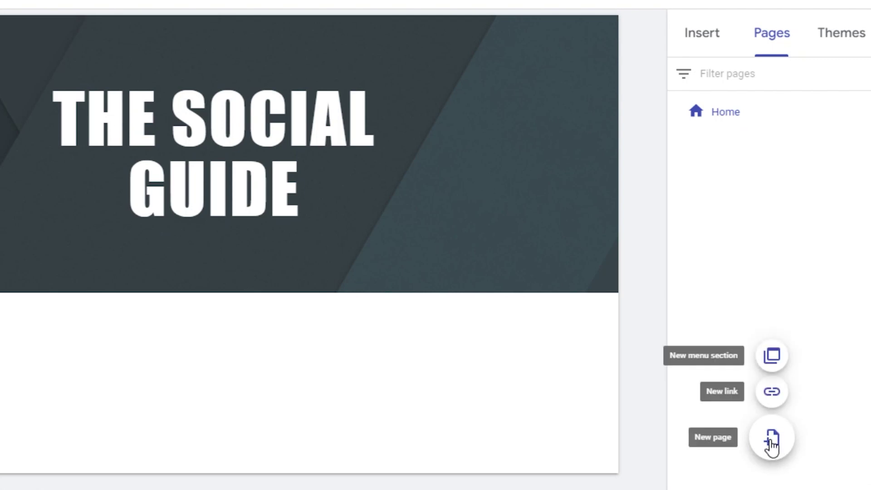
left_click(830, 27)
scroll(768, 272, "down", 5)
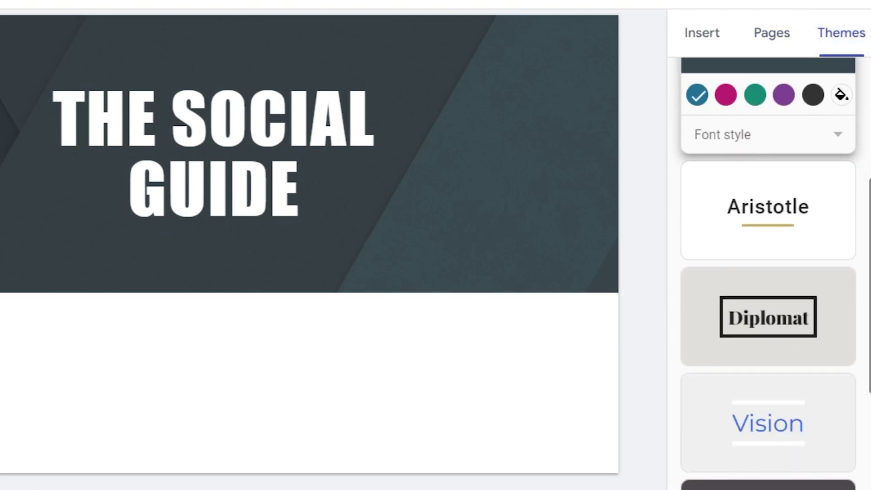
scroll(767, 273, "down", 4)
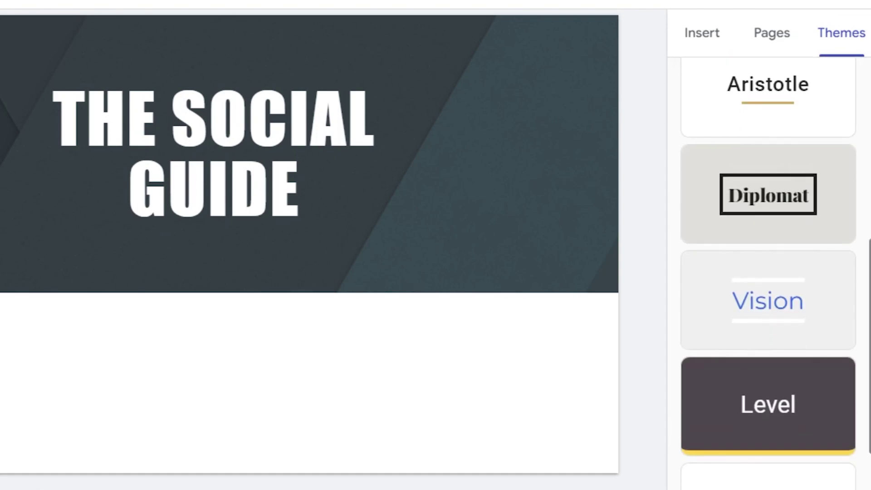
scroll(768, 272, "up", 8)
scroll(768, 272, "down", 8)
scroll(757, 200, "down", 1)
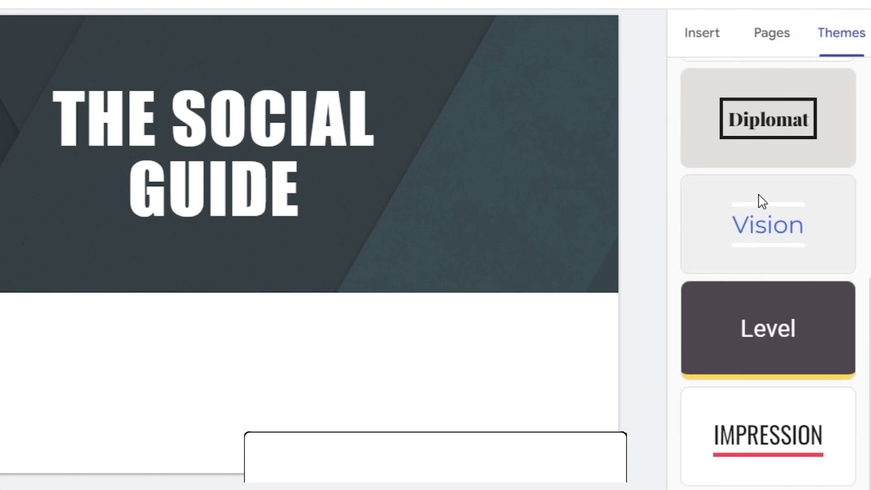
scroll(767, 272, "up", 9)
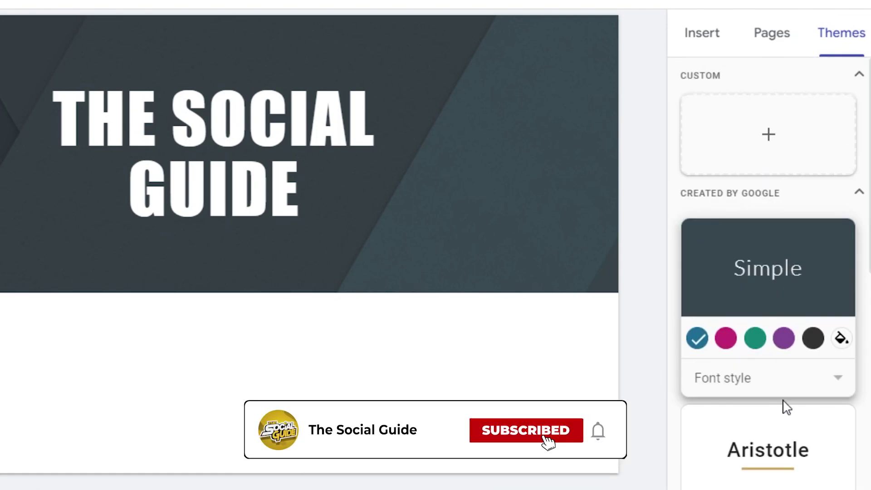
left_click(726, 339)
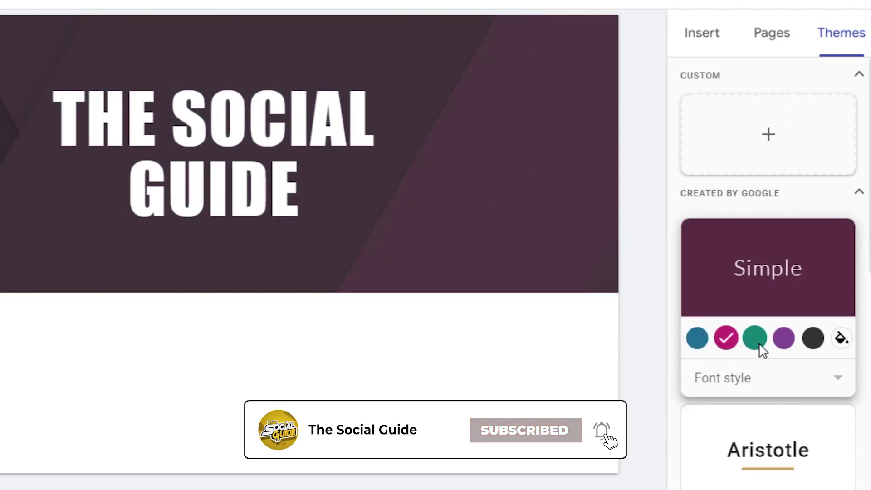
left_click(757, 341)
left_click(727, 338)
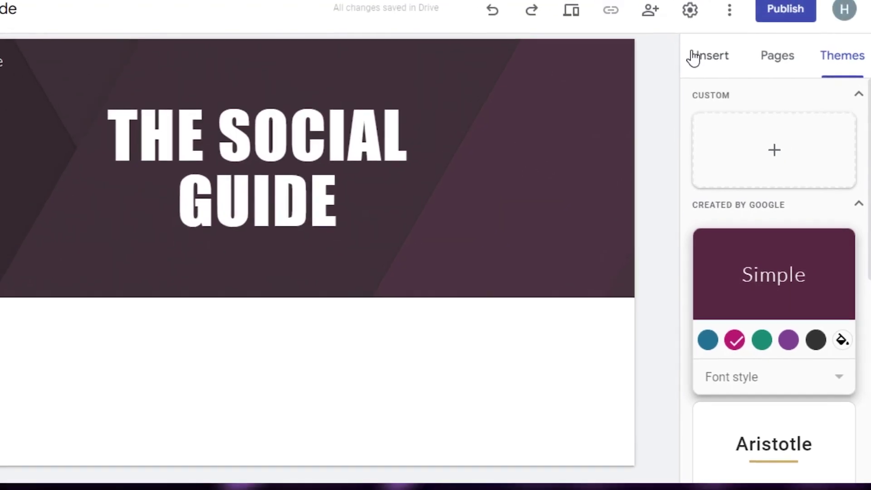
Change the header type to Banner, after trying Large banner.
left_click(687, 34)
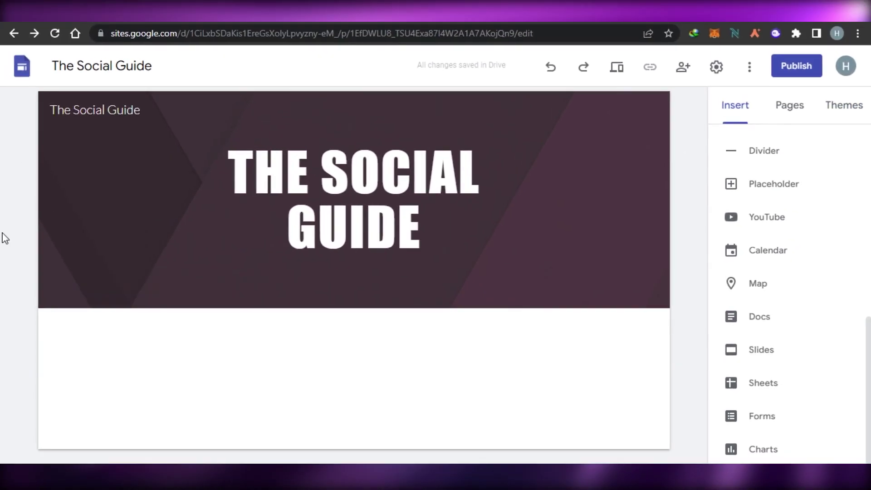
mouse_move(151, 186)
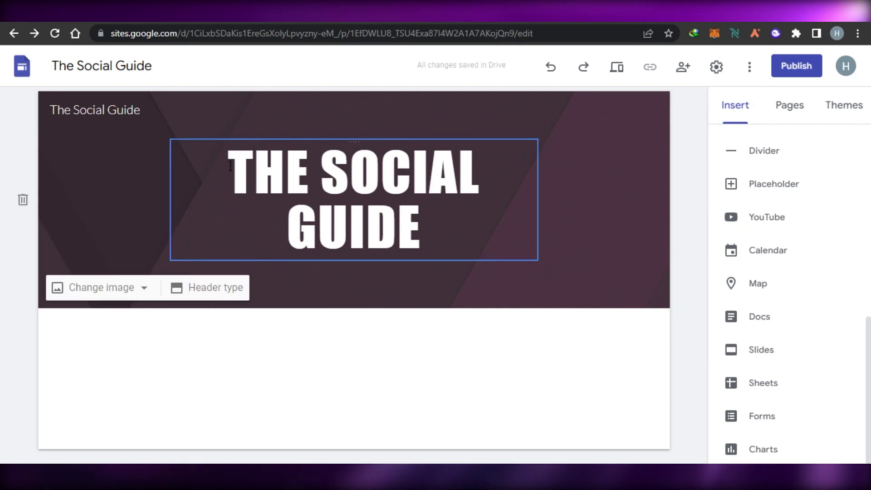
left_click(214, 289)
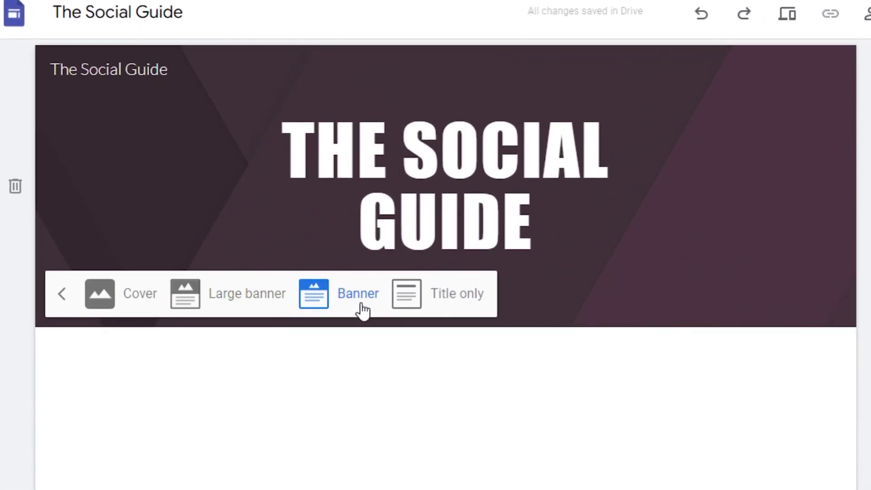
left_click(132, 311)
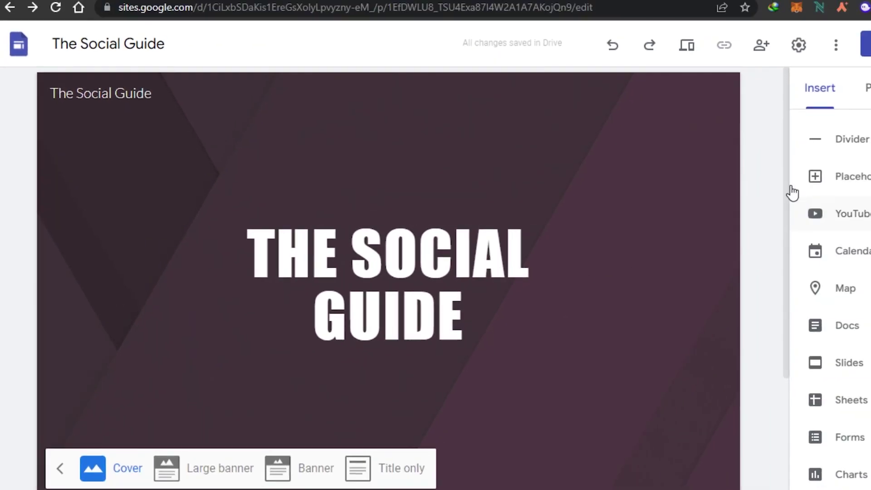
scroll(254, 372, "down", 3)
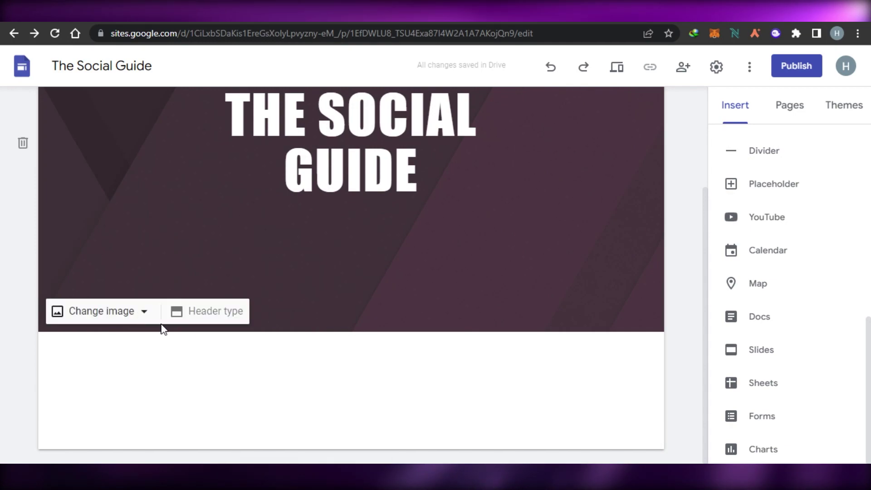
left_click(193, 311)
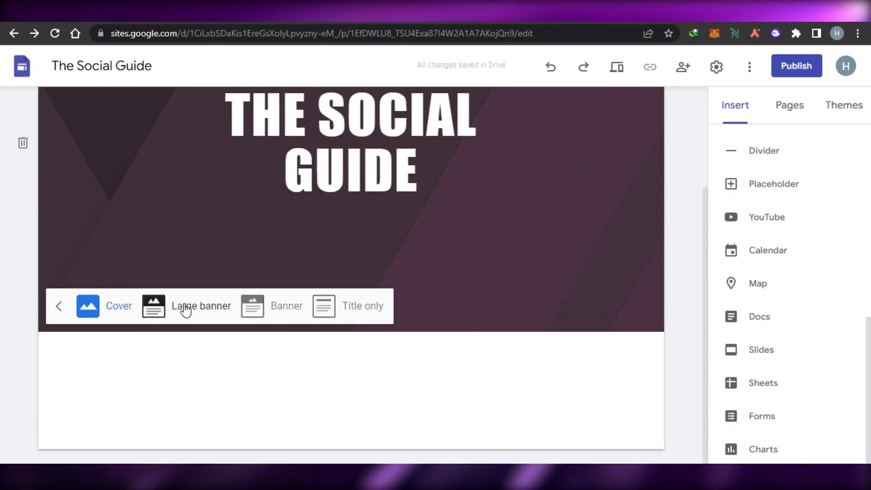
left_click(160, 310)
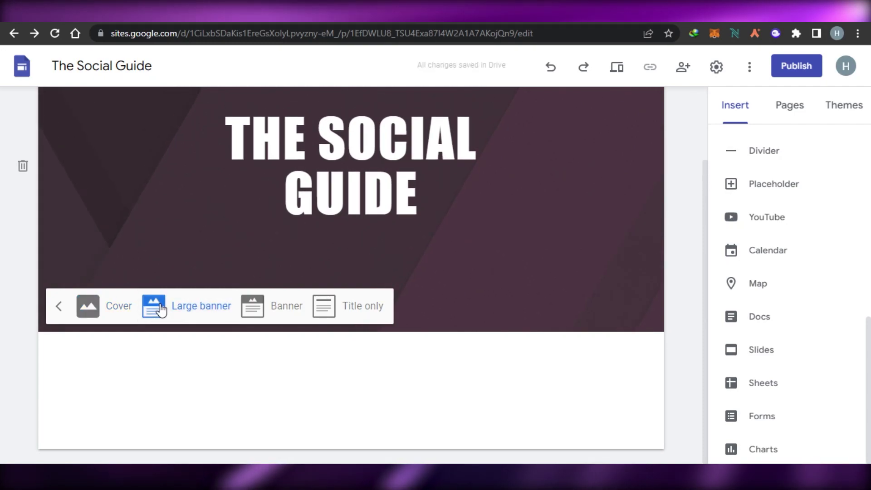
left_click(270, 393)
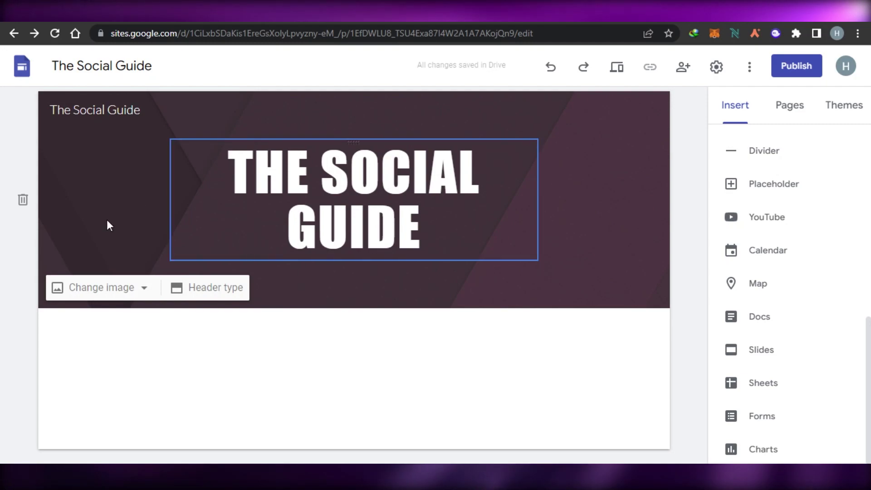
left_click(101, 288)
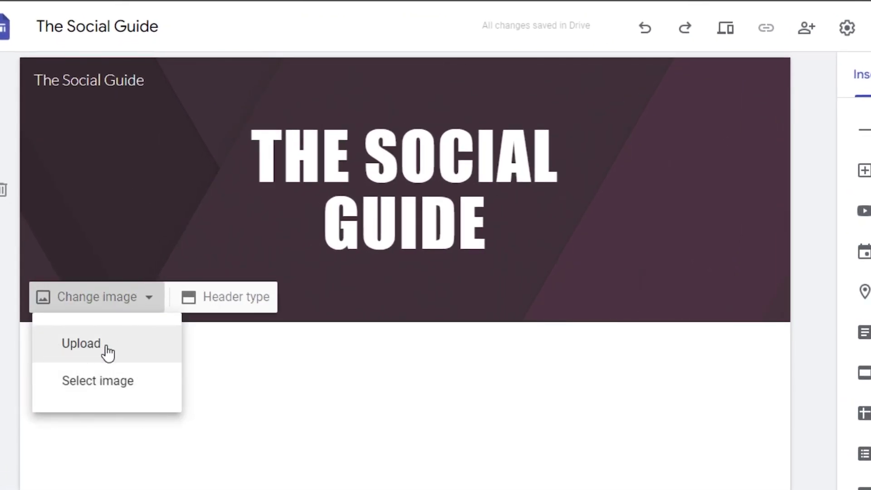
Set the header background to the Gallery photo of a teal notebook and pen.
left_click(121, 385)
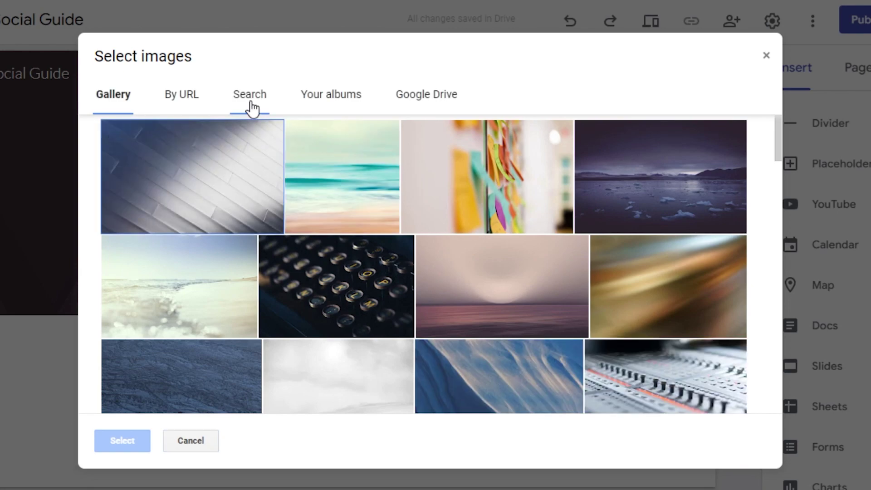
left_click_drag(778, 124, 779, 170)
left_click(342, 307)
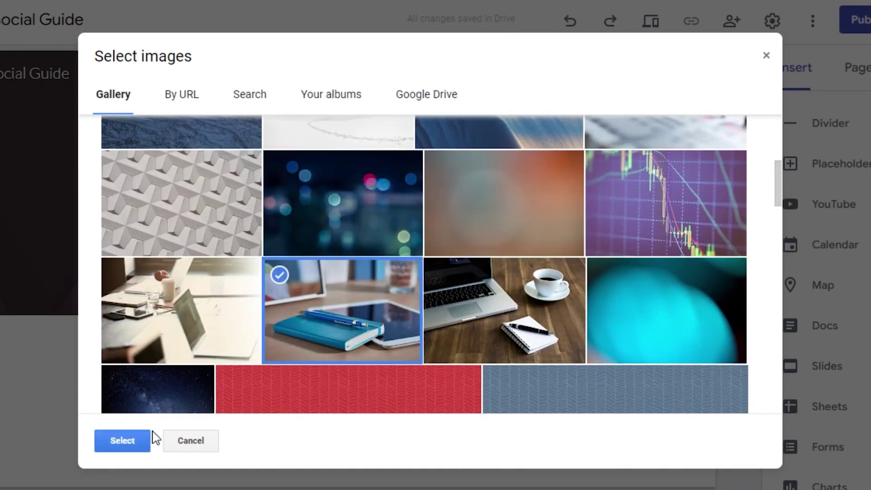
left_click(118, 442)
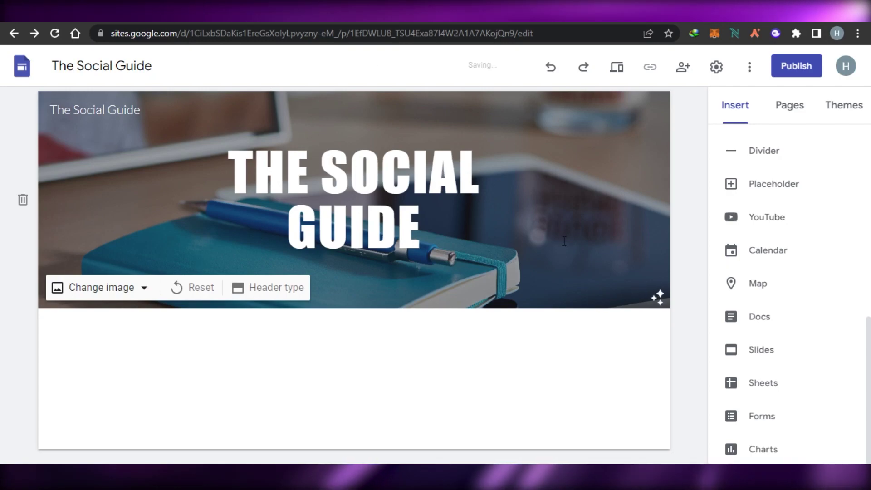
left_click_drag(229, 173, 458, 172)
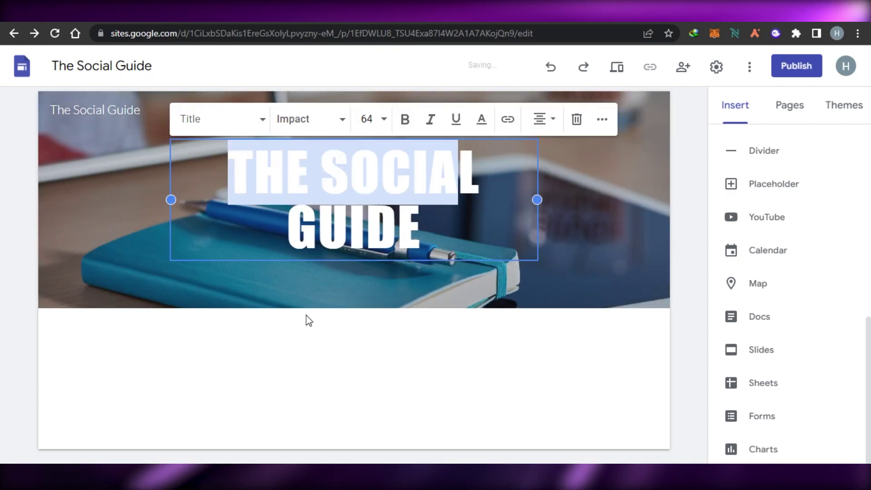
left_click(679, 136)
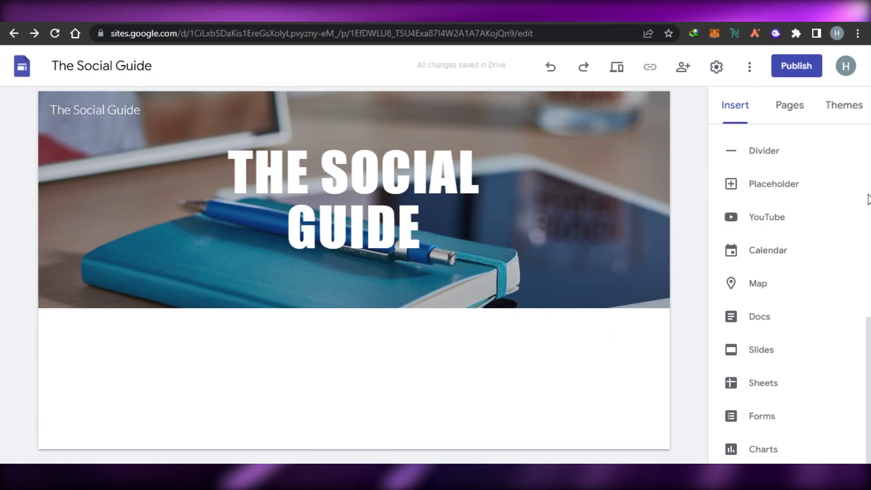
Insert an image-and-text block, a divider line and an empty text box below the header.
scroll(866, 197, "up", 5)
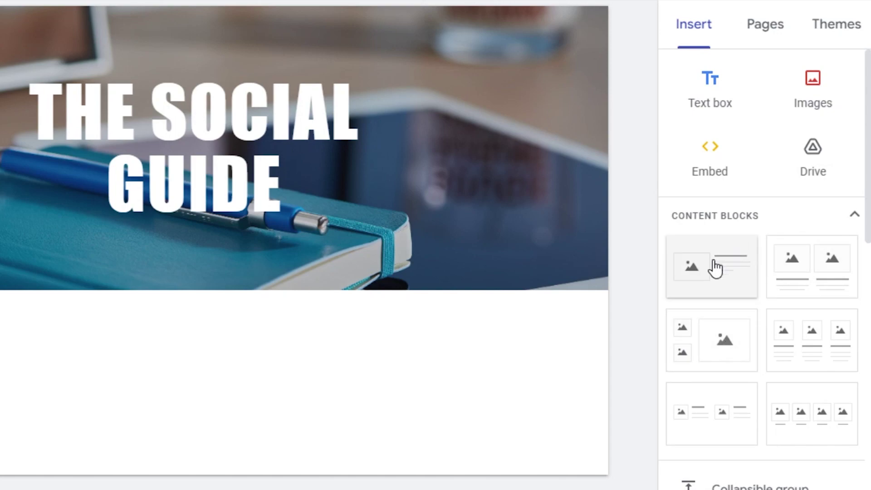
left_click(710, 274)
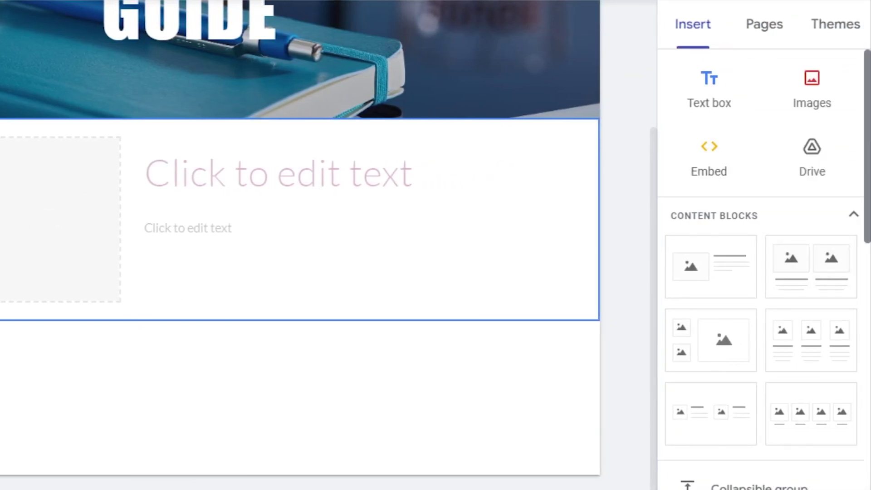
scroll(761, 254, "down", 10)
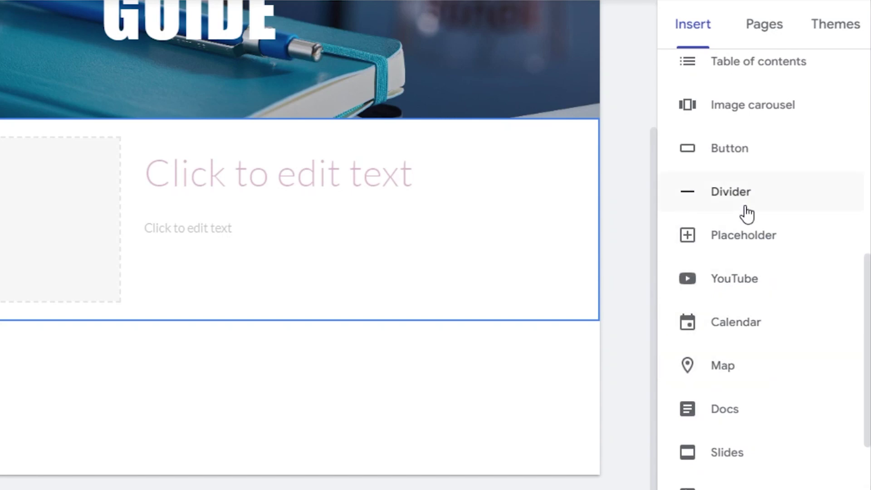
left_click(730, 192)
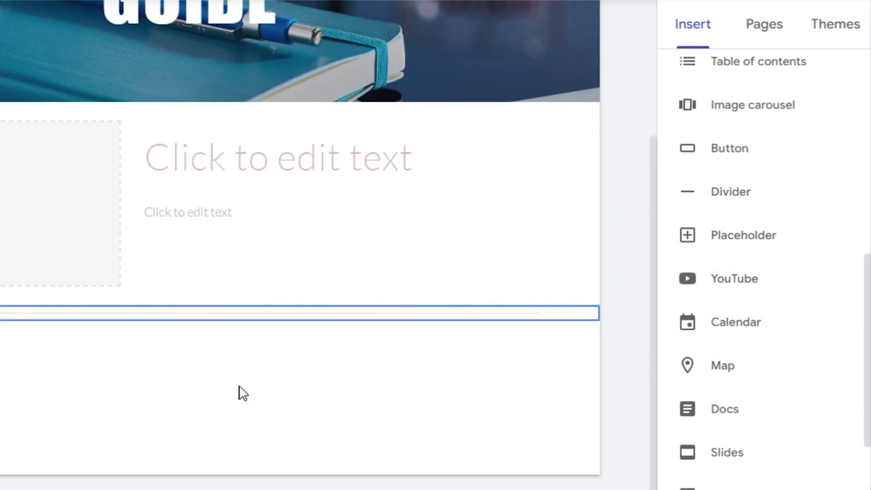
scroll(822, 300, "down", 2)
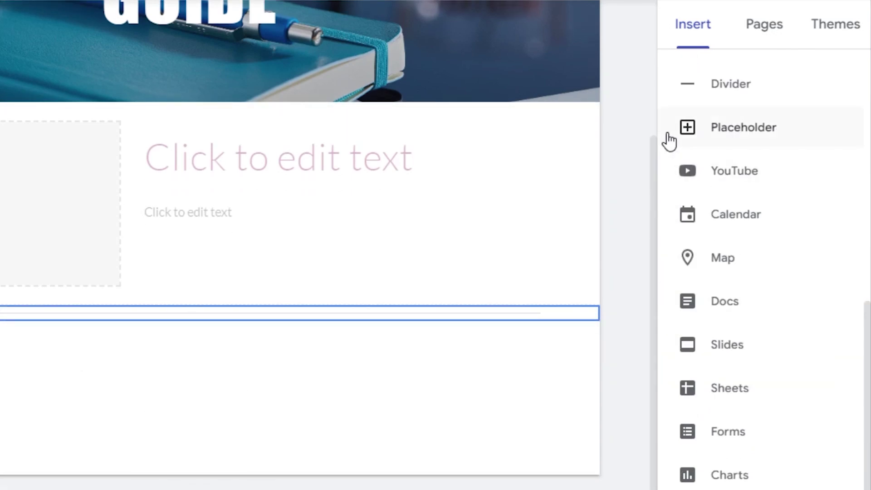
scroll(723, 355, "up", 10)
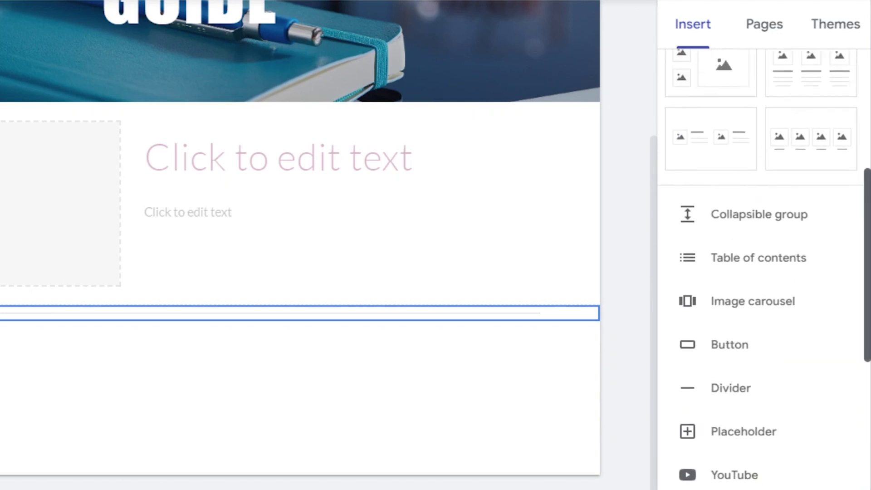
left_click(704, 95)
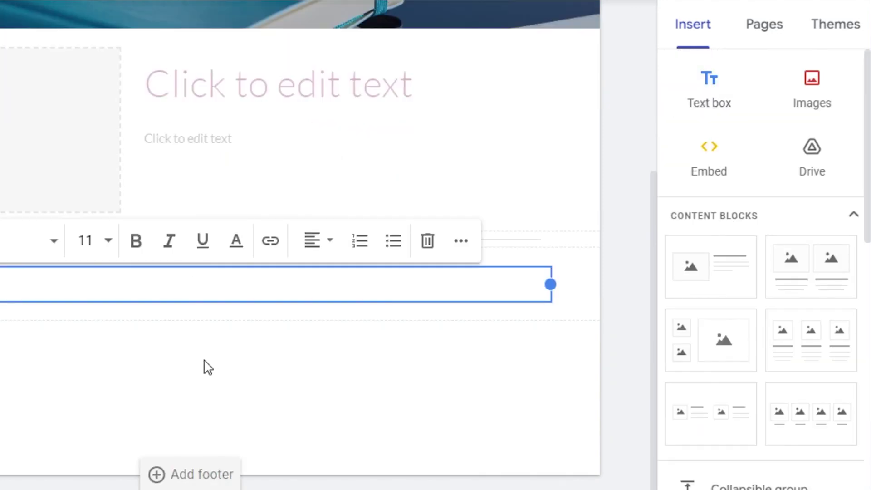
scroll(660, 225, "down", 3)
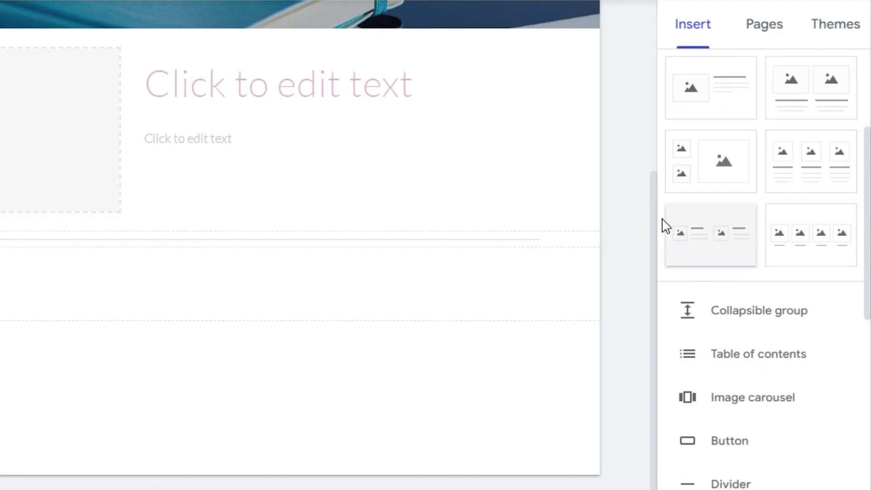
Add the four-image gallery block with caption placeholders below the text box.
left_click(813, 247)
scroll(744, 373, "down", 7)
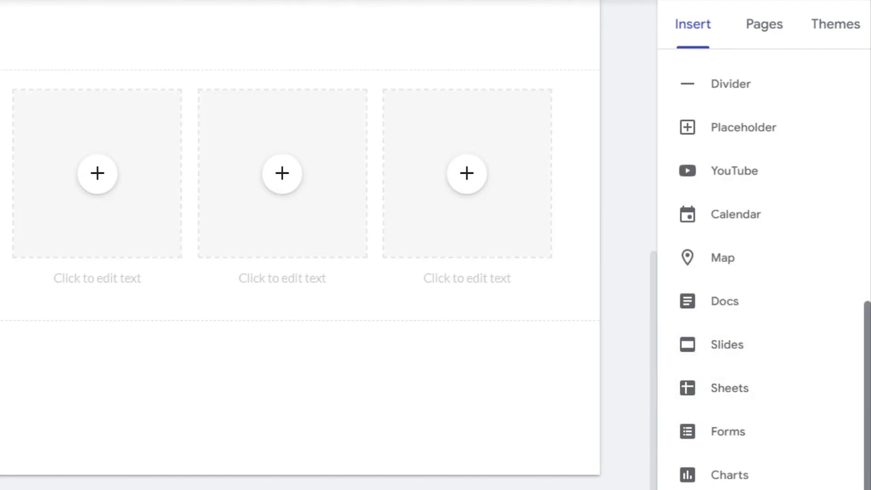
scroll(762, 272, "up", 10)
scroll(762, 272, "down", 4)
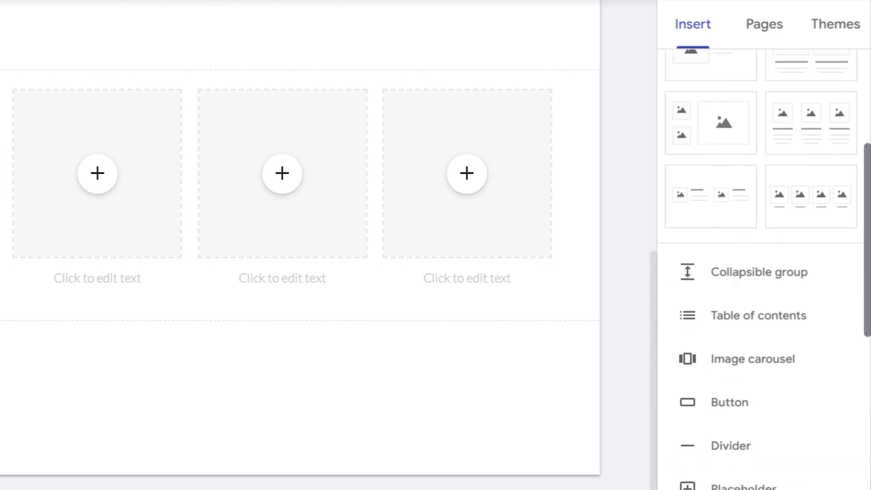
scroll(762, 272, "down", 2)
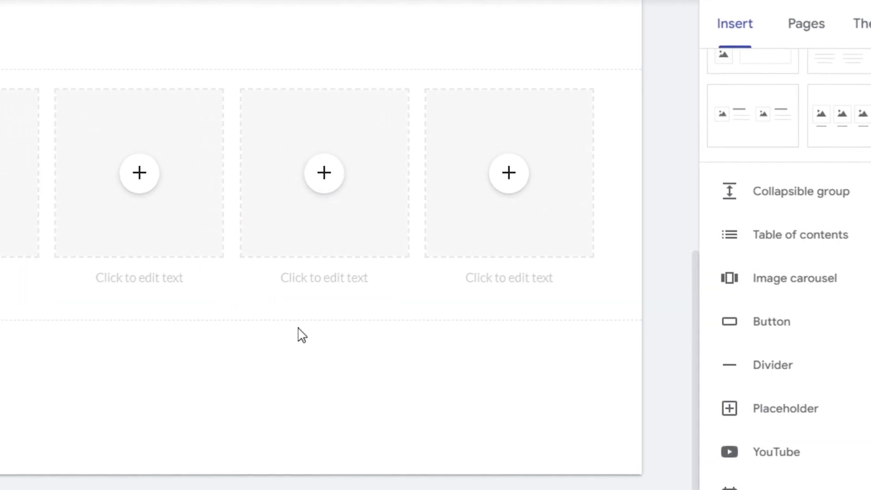
Add an empty footer to the page and return to the page body.
left_click(369, 482)
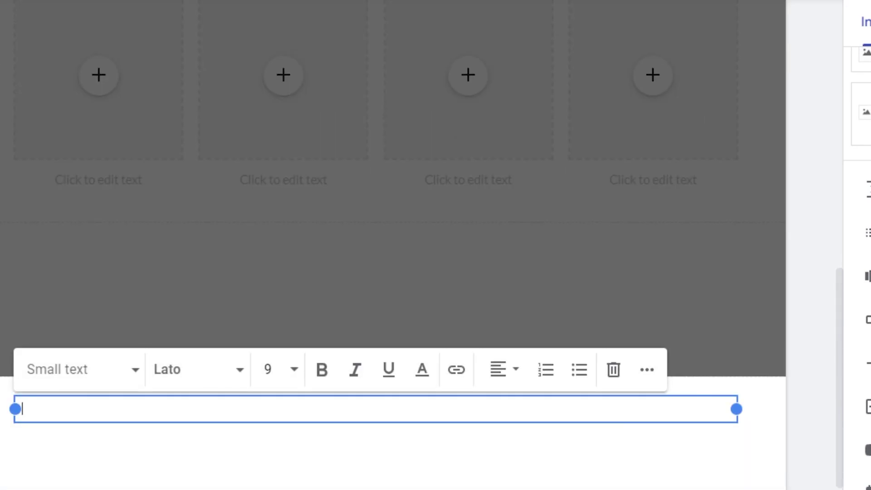
left_click(843, 56)
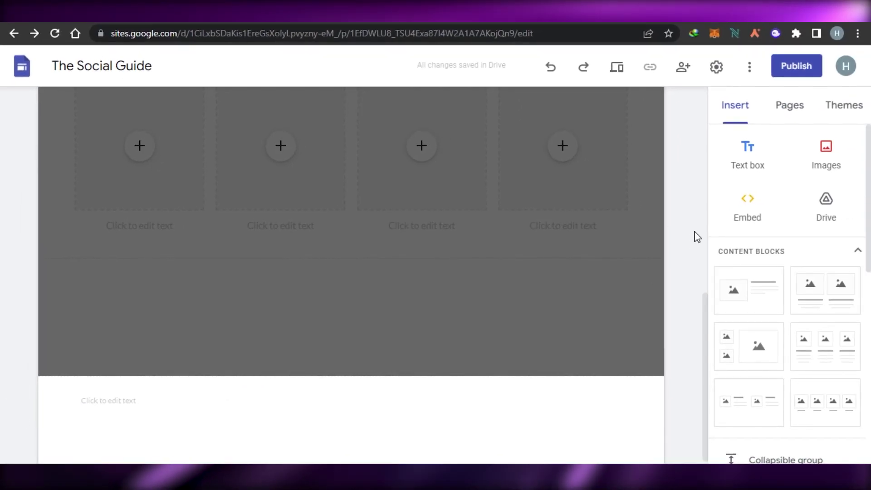
left_click(317, 113)
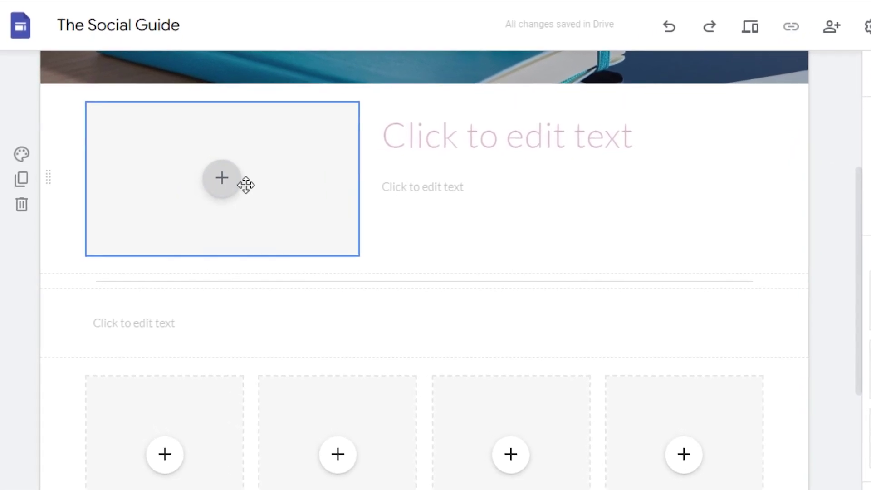
Open Google Images search in the image picker for the intro block's picture slot.
left_click(234, 174)
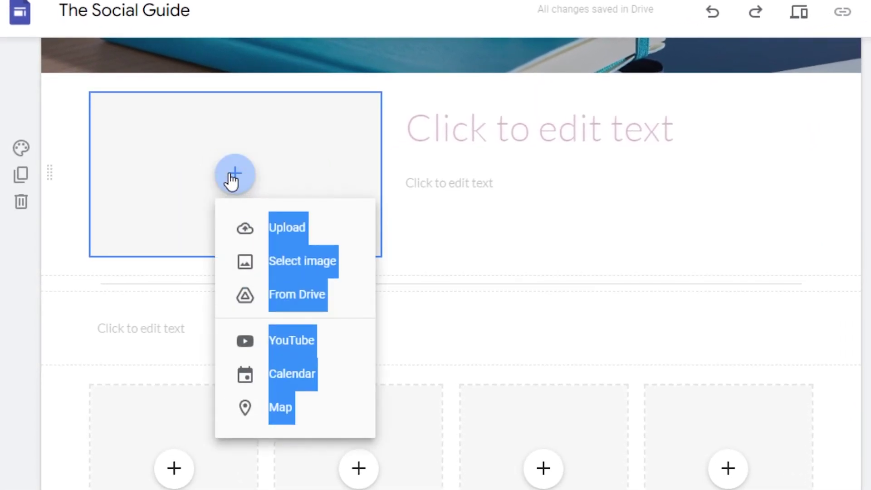
left_click(243, 180)
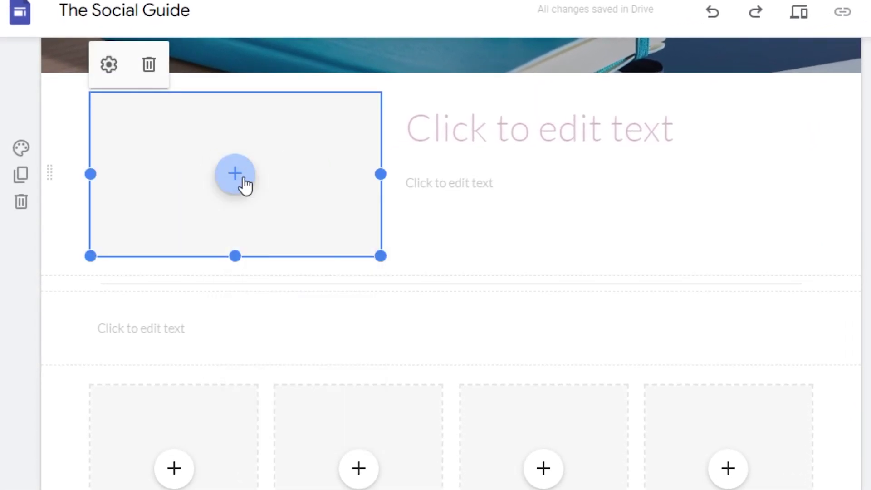
left_click(244, 180)
left_click(278, 265)
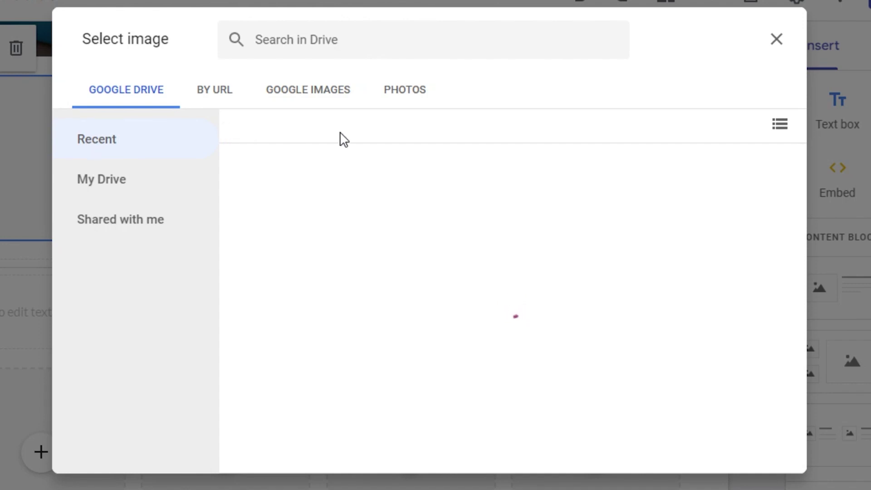
left_click(326, 97)
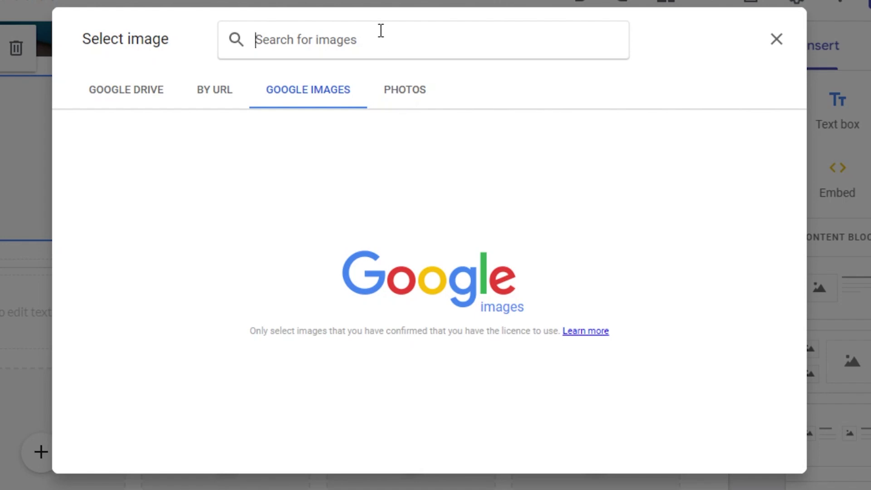
Search 'Office worker' and insert the photo of a smiling woman in a grey blazer.
type("O")
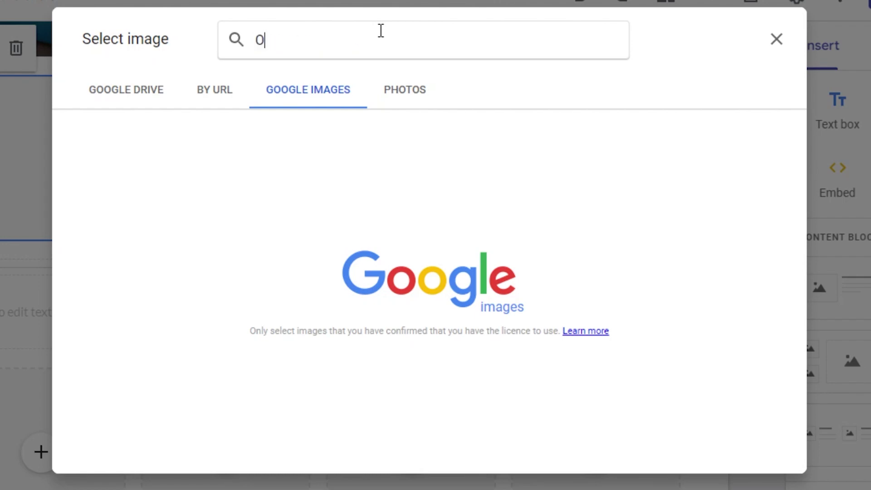
type("ffice worker")
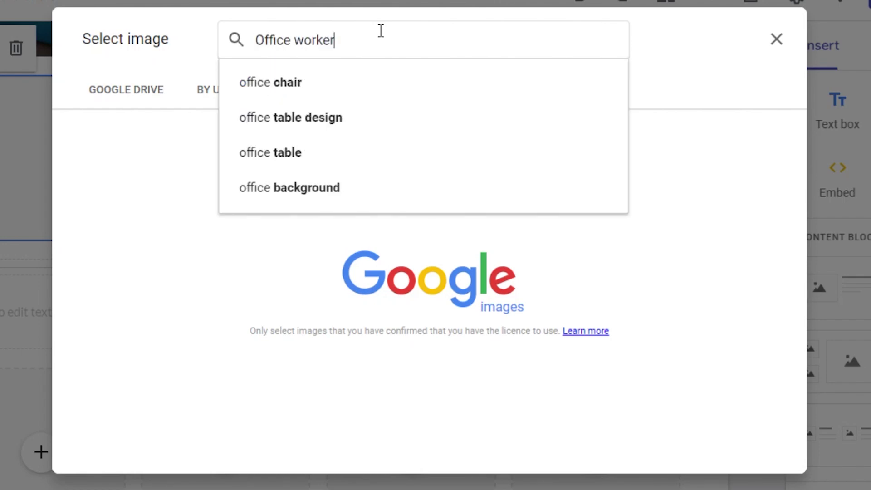
key("Return")
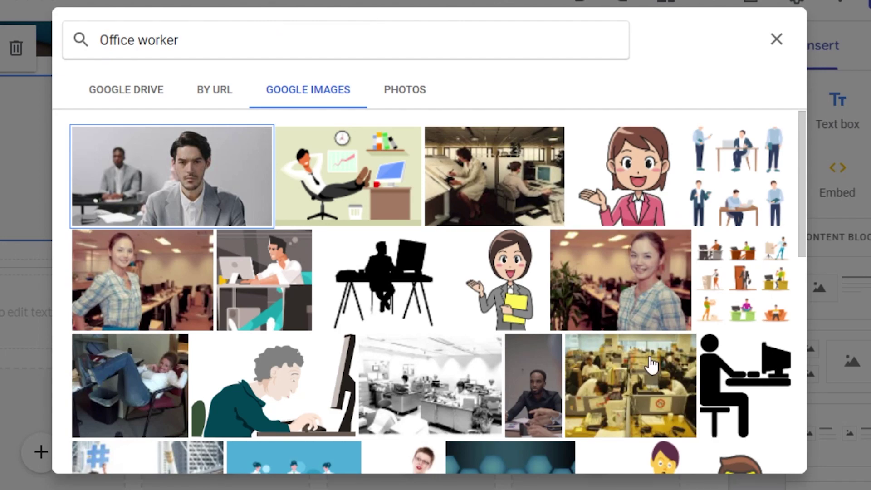
scroll(800, 137, "down", 5)
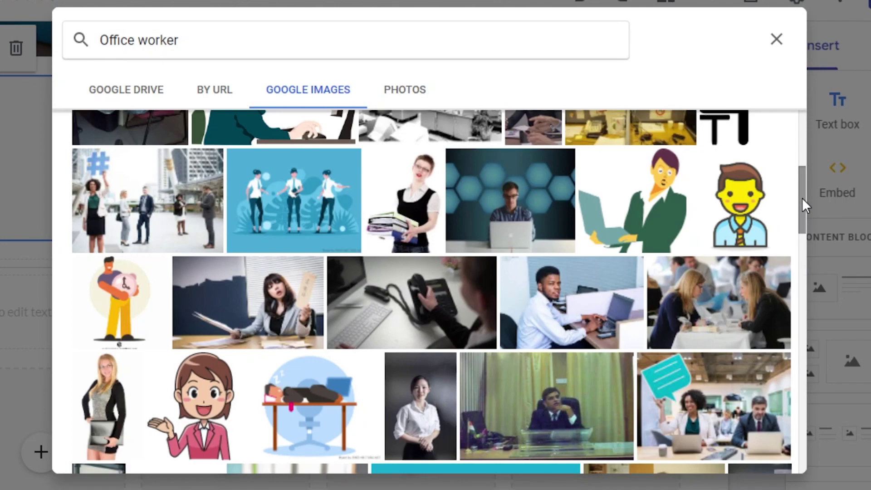
scroll(802, 202, "down", 5)
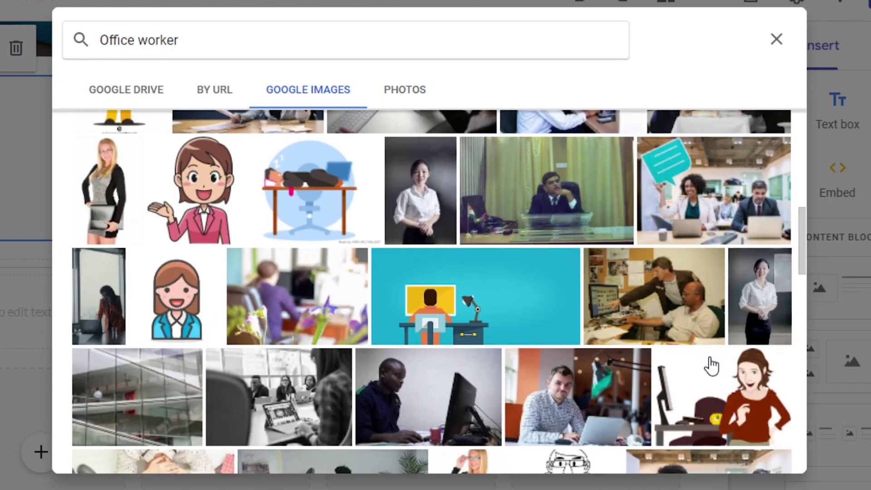
double_click(600, 282)
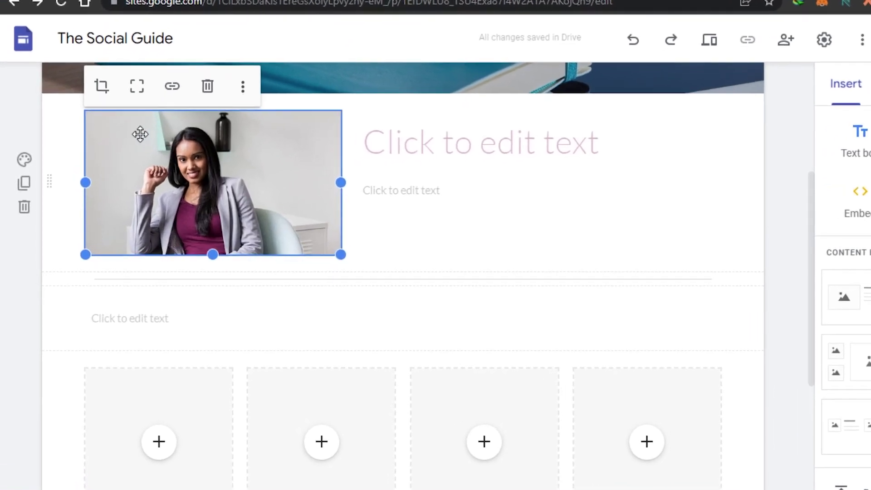
Confirm the photo crop and write 'The social guide is a youtube channel' plus a dotted line.
left_click(124, 47)
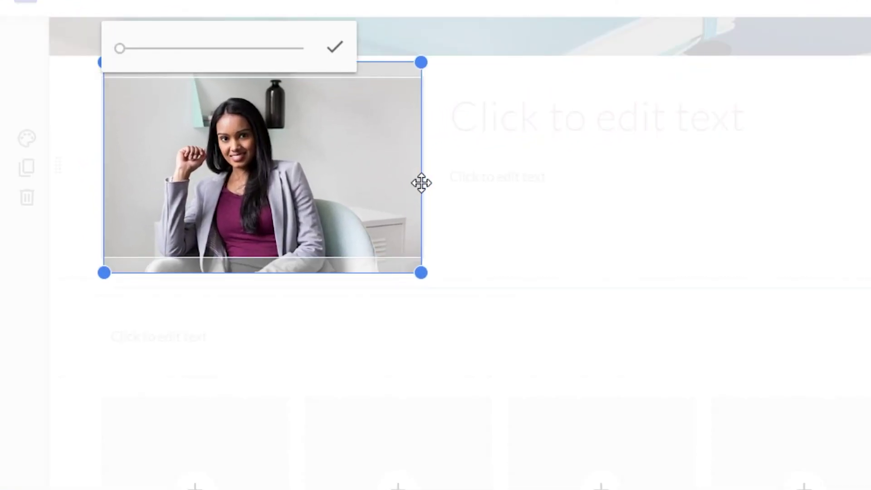
left_click(334, 54)
left_click(727, 177)
left_click(586, 168)
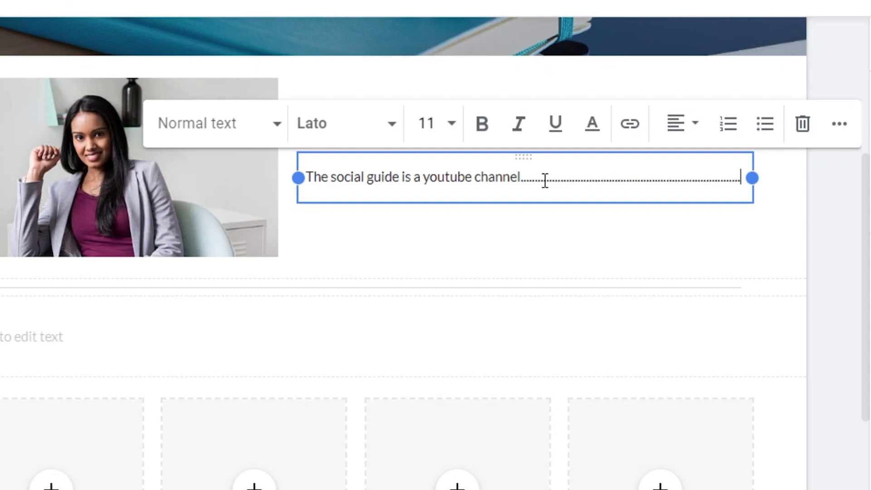
type("...........................................")
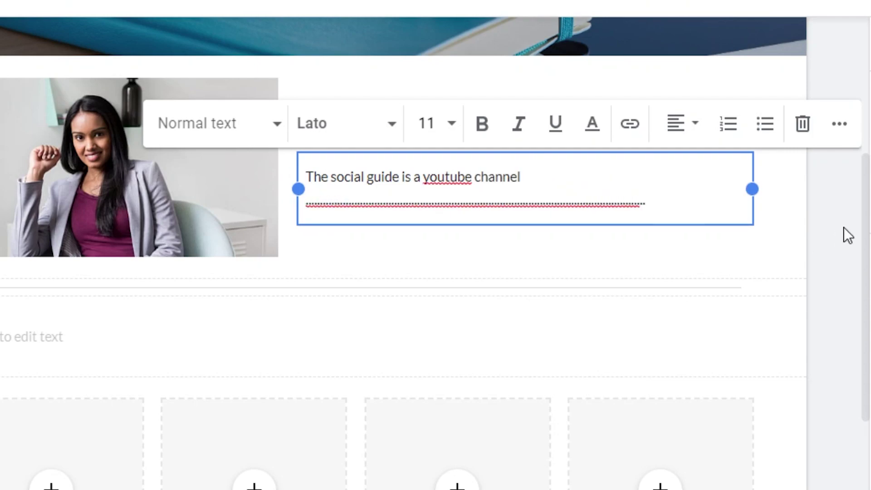
Scroll down the Insert panel, clearing an accidental text selection along the way.
left_click_drag(866, 209, 867, 304)
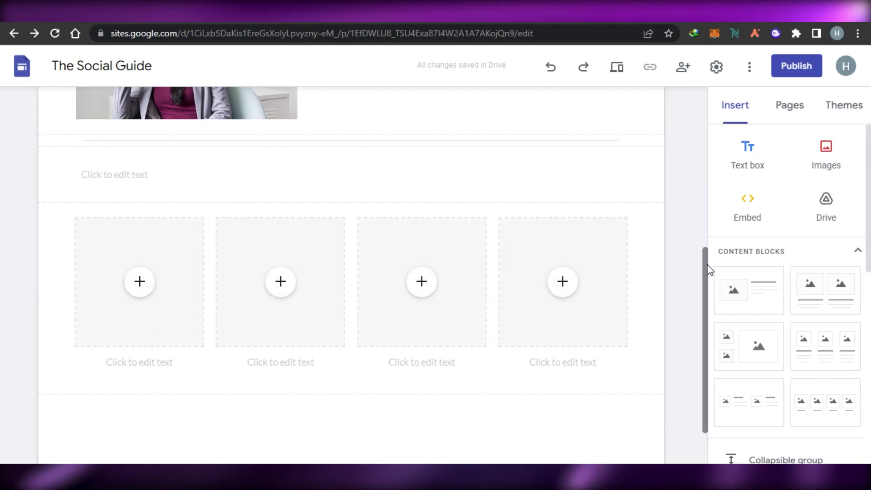
scroll(709, 269, "down", 1)
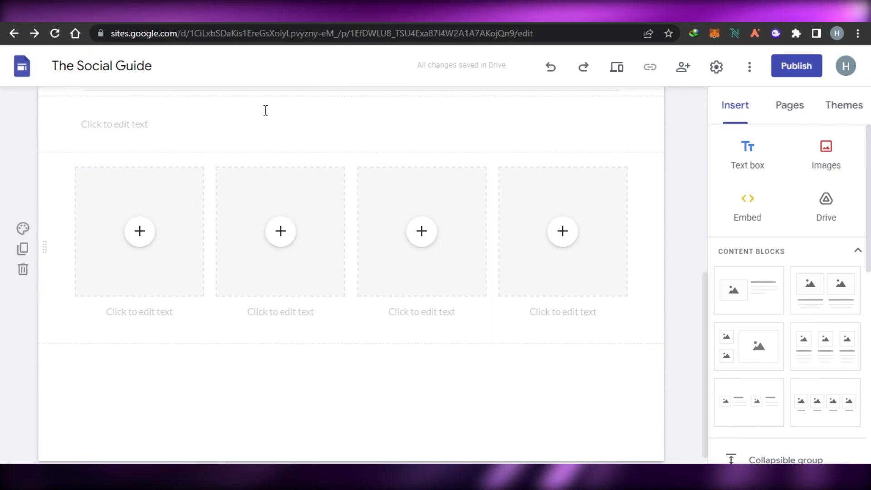
triple_click(714, 312)
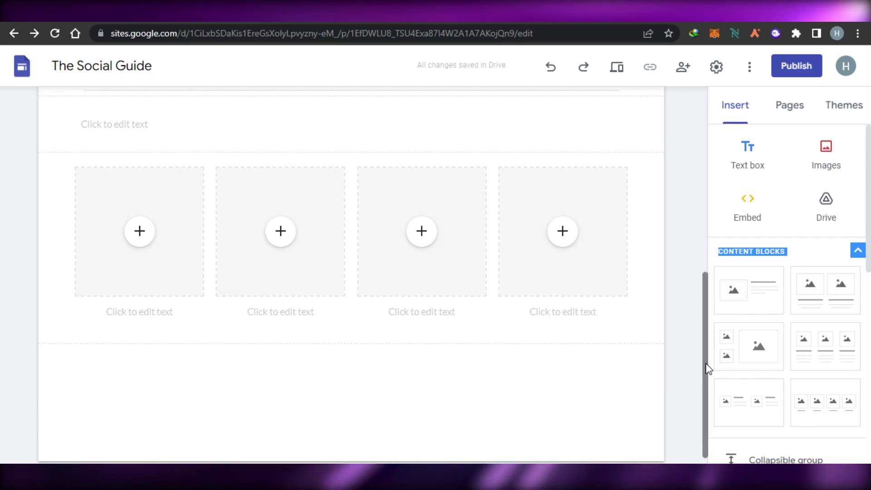
scroll(707, 412, "down", 1)
left_click(684, 334)
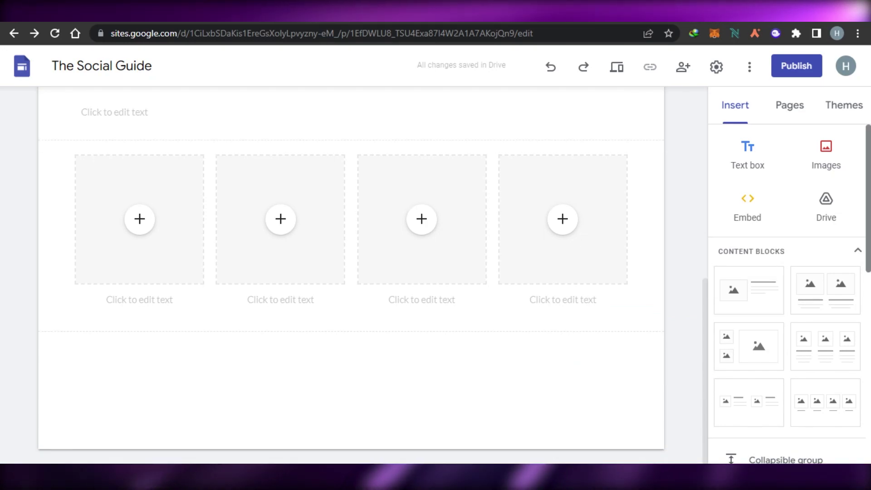
scroll(787, 294, "down", 5)
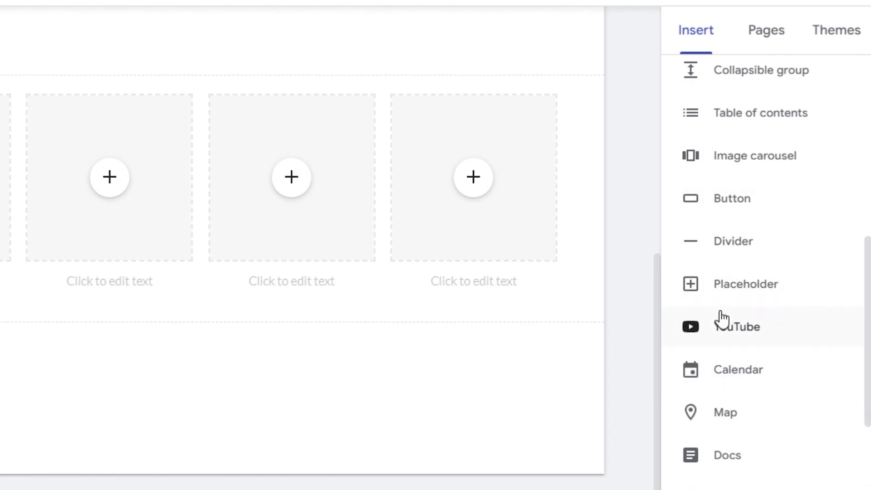
Start a YouTube embed and copy the ClickUp Boards tutorial's link from the channel's Uploads.
left_click(708, 328)
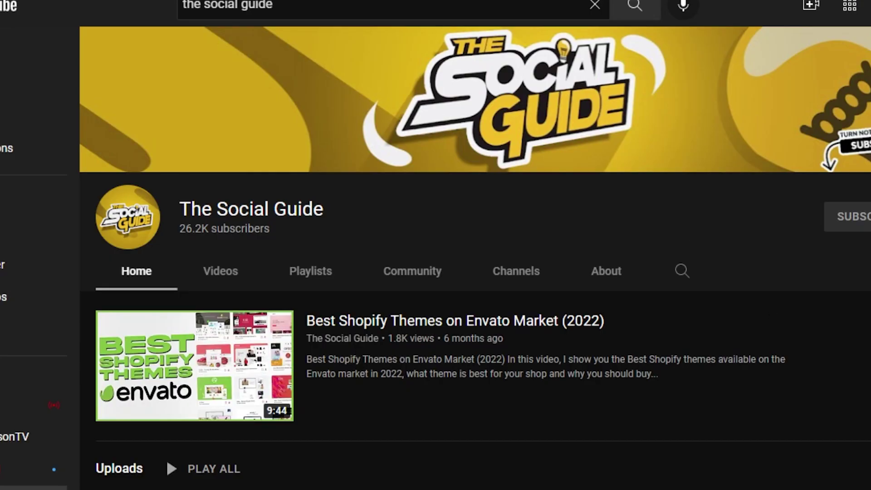
scroll(435, 272, "down", 5)
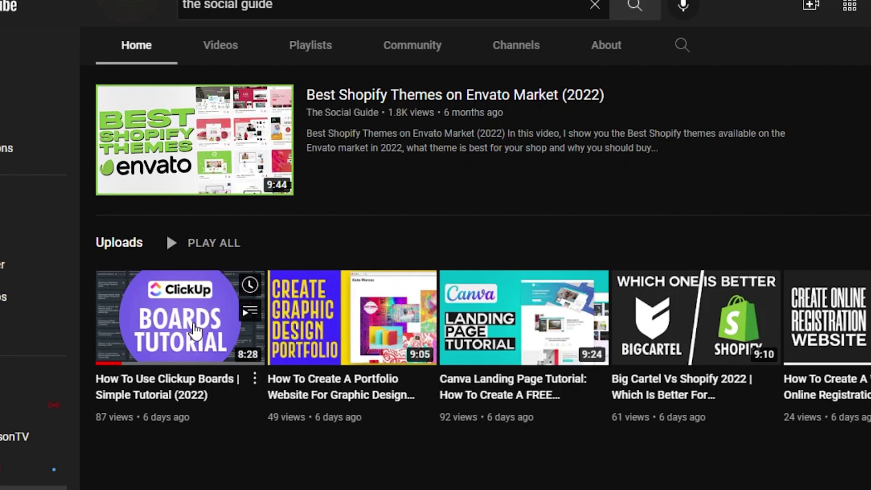
right_click(196, 329)
Embed the ClickUp Boards tutorial video by searching its pasted YouTube link.
left_click(254, 155)
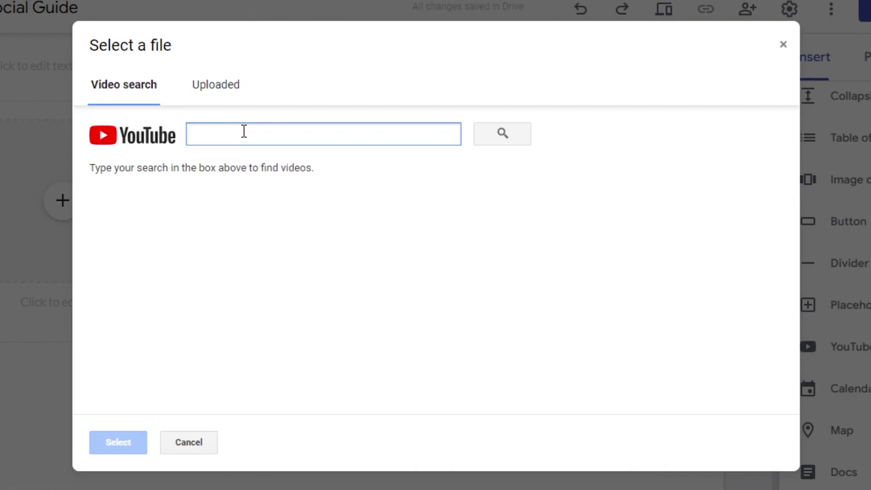
right_click(244, 133)
left_click(305, 254)
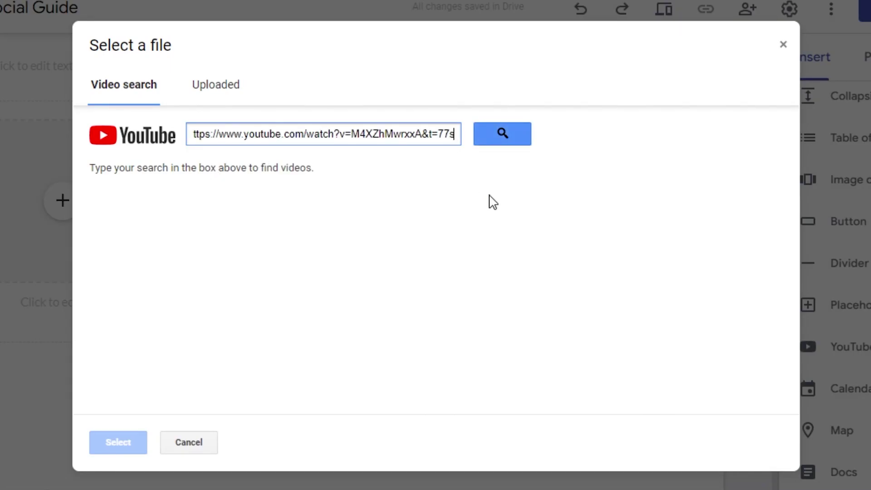
left_click(499, 132)
left_click(344, 232)
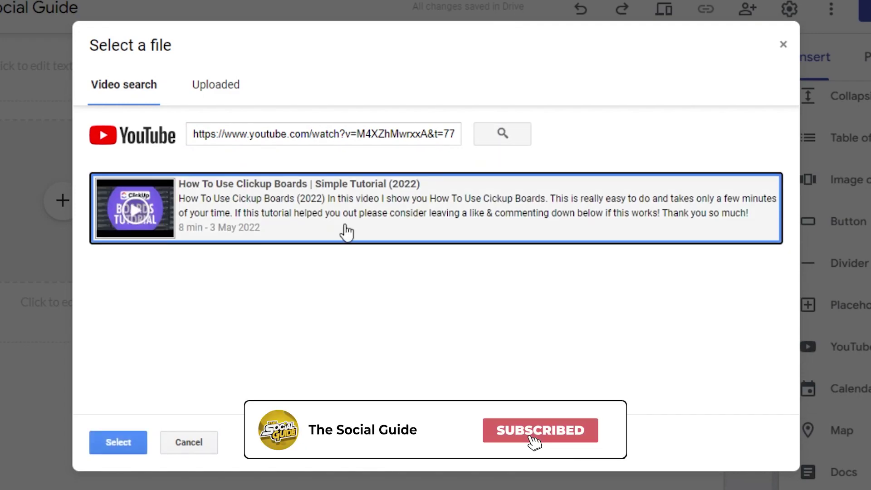
left_click(131, 439)
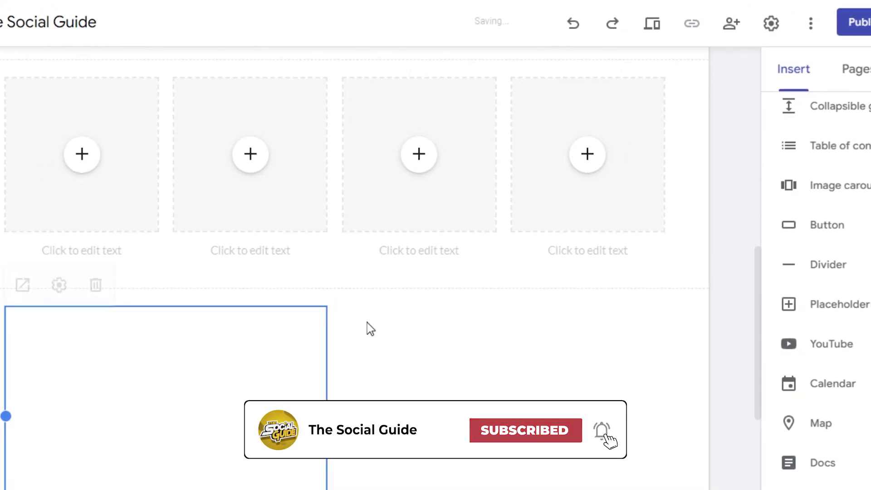
Place the video embed below the image grid, add a divider, and start a button.
left_click_drag(384, 362, 348, 350)
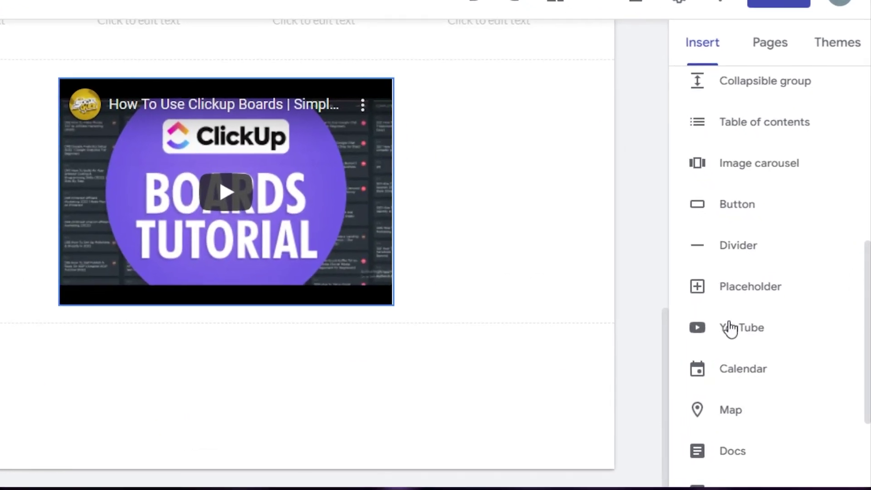
left_click(730, 244)
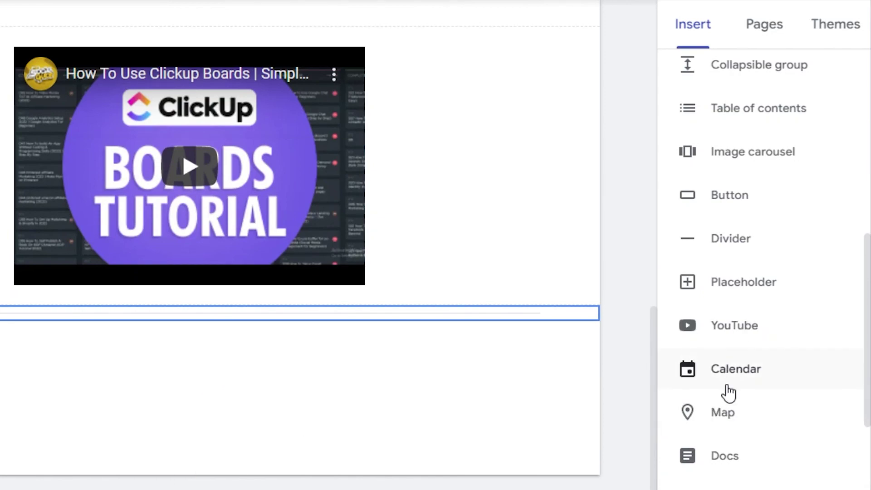
left_click(701, 195)
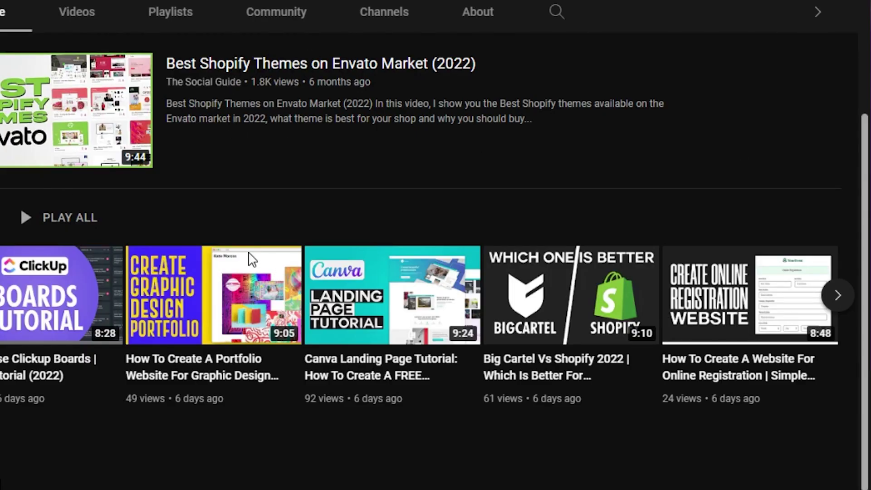
Scroll The Social Guide channel page back up to its banner and subscriber count.
scroll(503, 18, "up", 5)
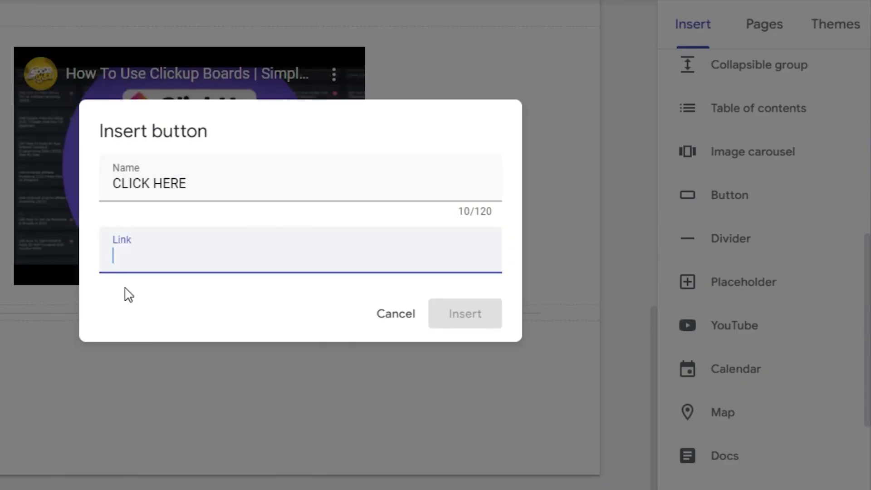
Link the CLICK HERE button to the video URL, insert it, and centre it in its section.
right_click(128, 267)
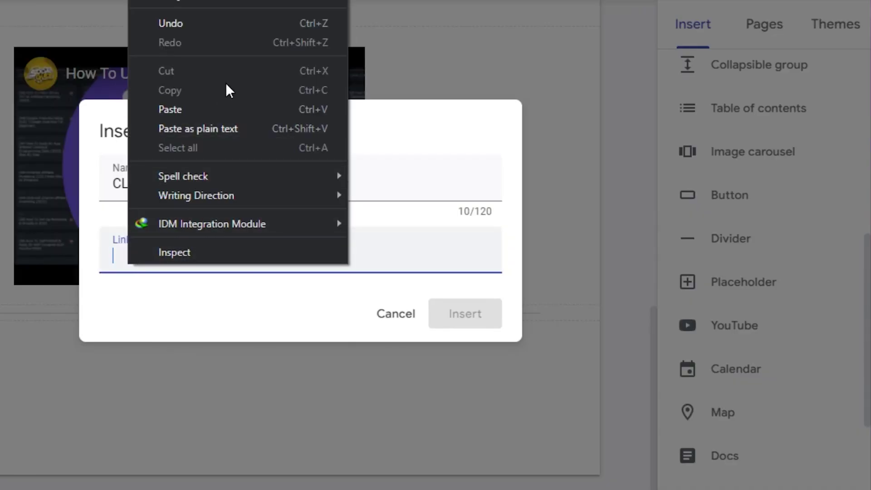
left_click(214, 109)
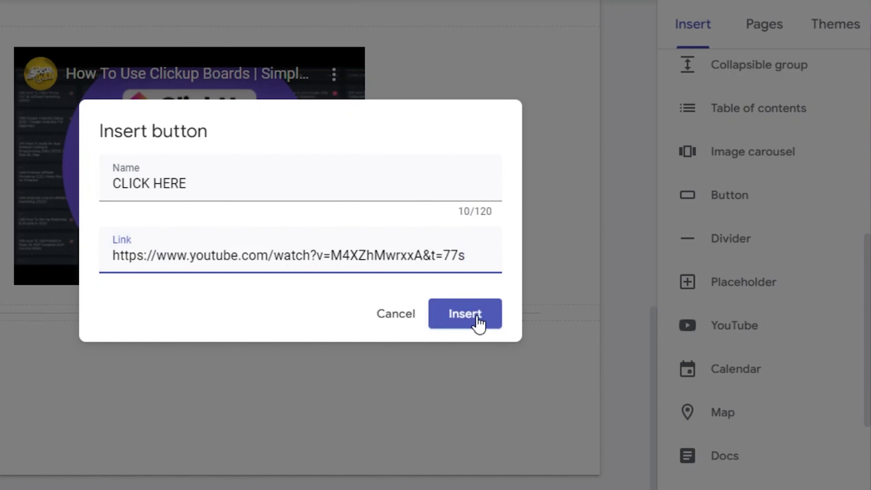
left_click(478, 322)
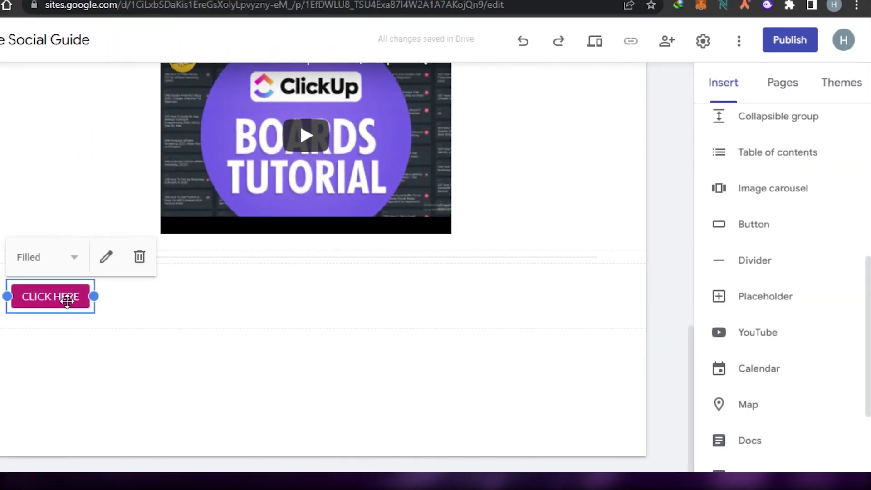
left_click_drag(67, 300, 371, 302)
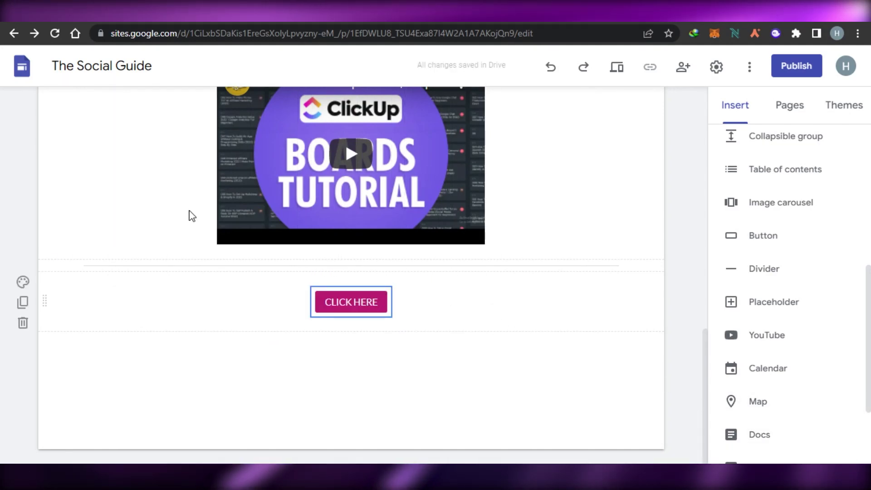
left_click_drag(703, 369, 713, 401)
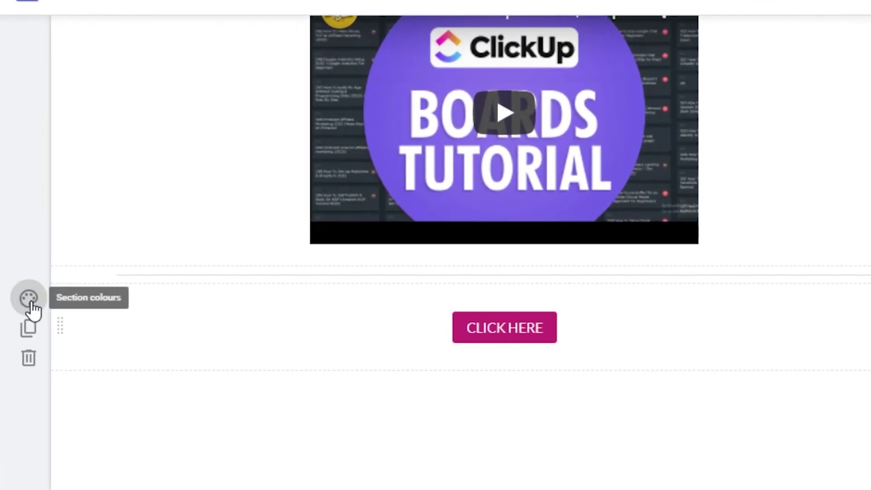
Set a blurred YouTube picture as the CLICK HERE section's background image.
left_click(30, 300)
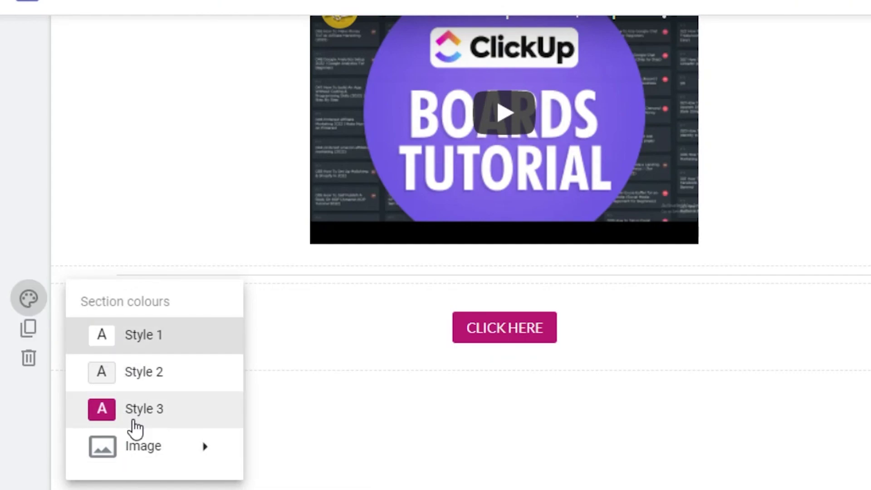
mouse_move(136, 447)
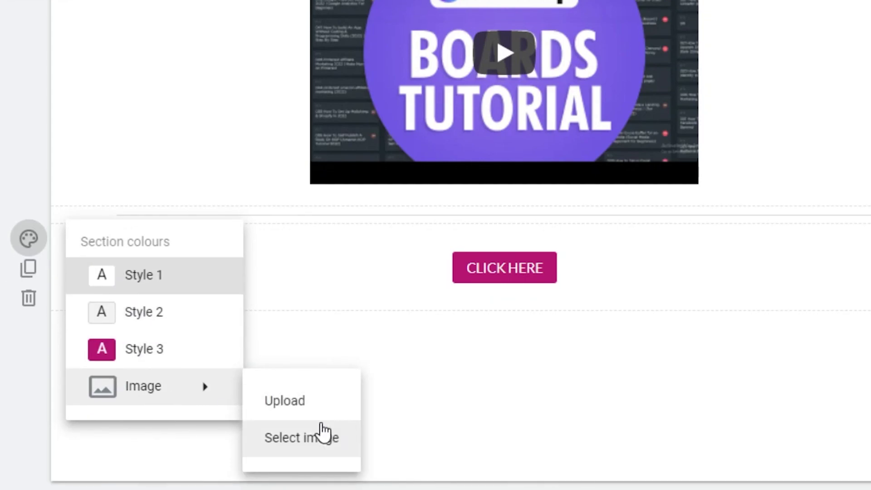
left_click(290, 438)
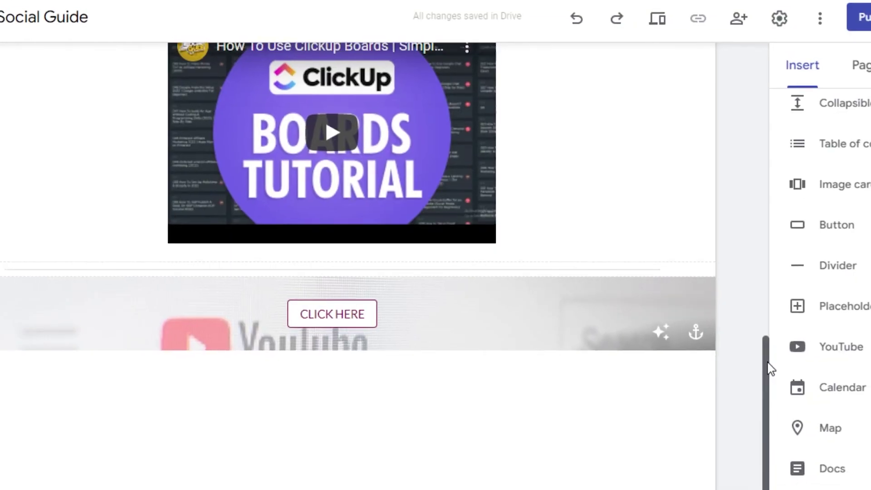
left_click_drag(773, 363, 788, 227)
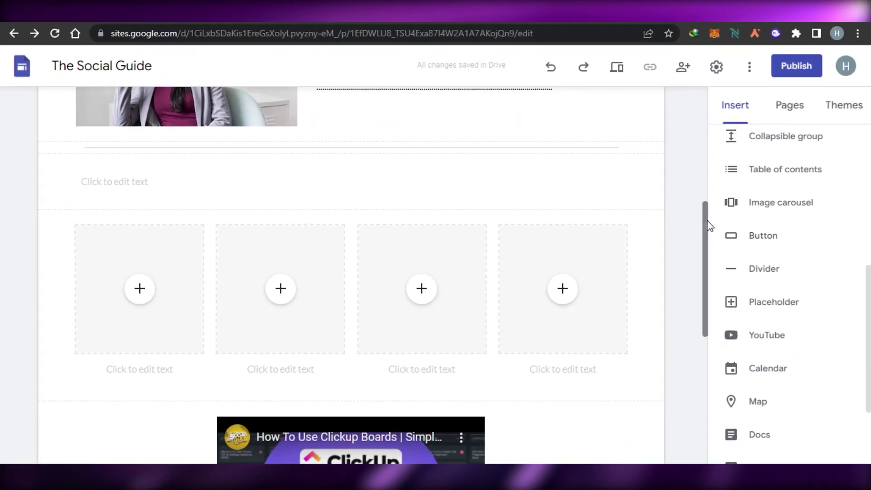
left_click_drag(703, 227, 712, 182)
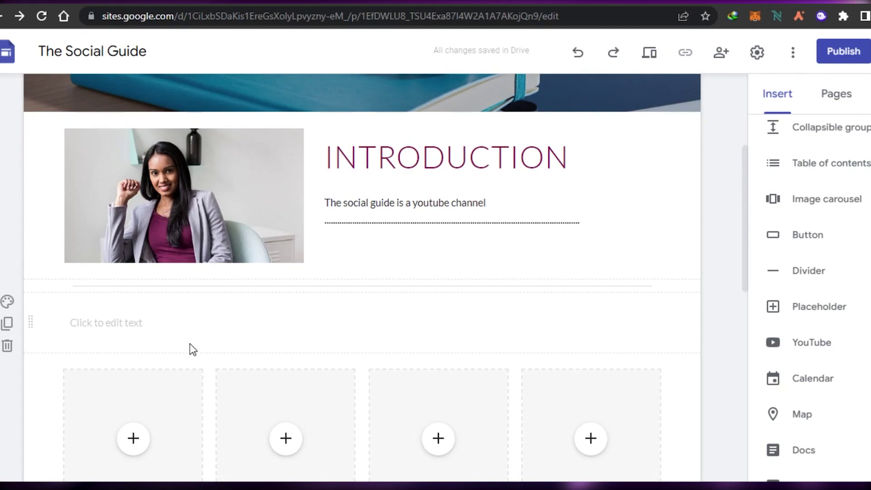
left_click(199, 321)
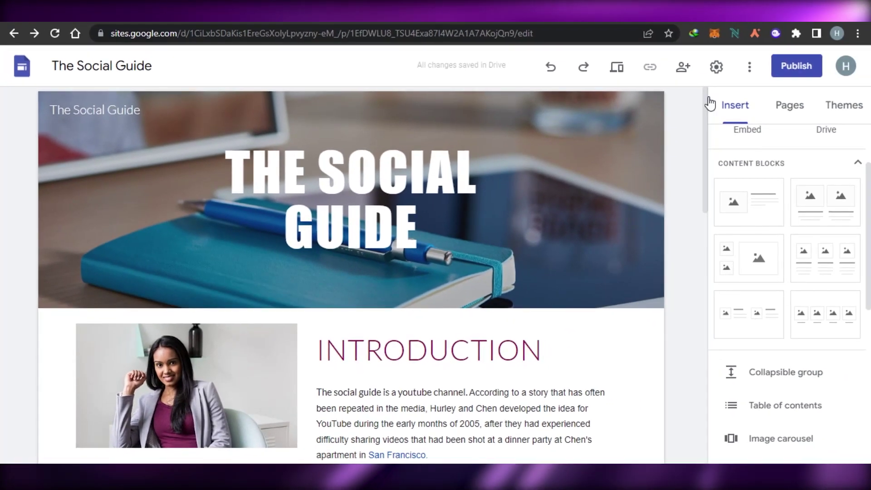
left_click_drag(705, 101, 710, 323)
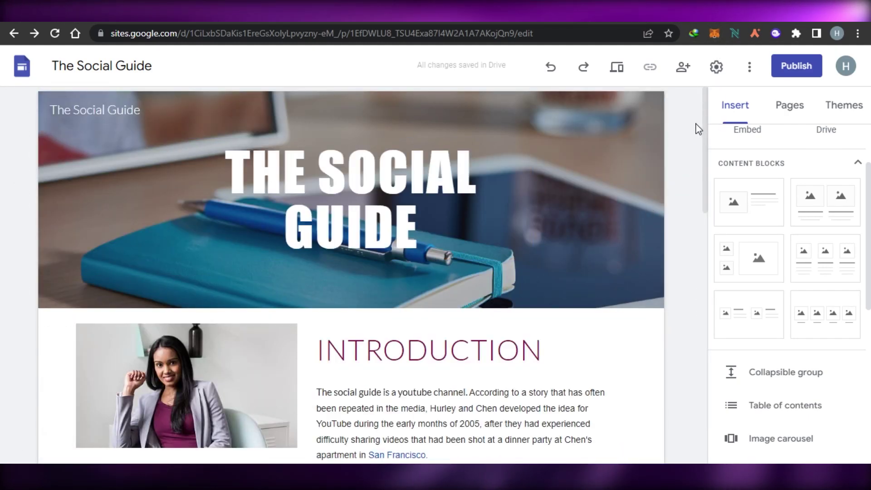
left_click_drag(706, 115, 707, 229)
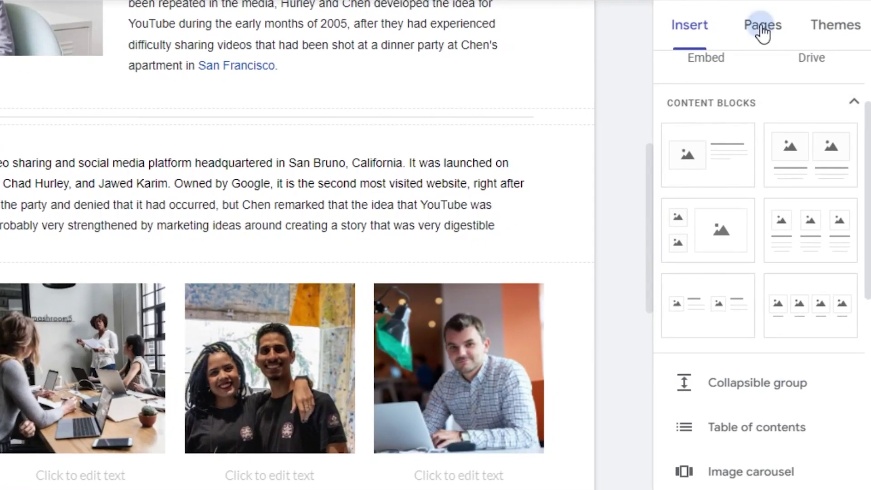
Add a new site page named 'Contact us' from the Pages tab.
left_click(761, 27)
left_click(761, 451)
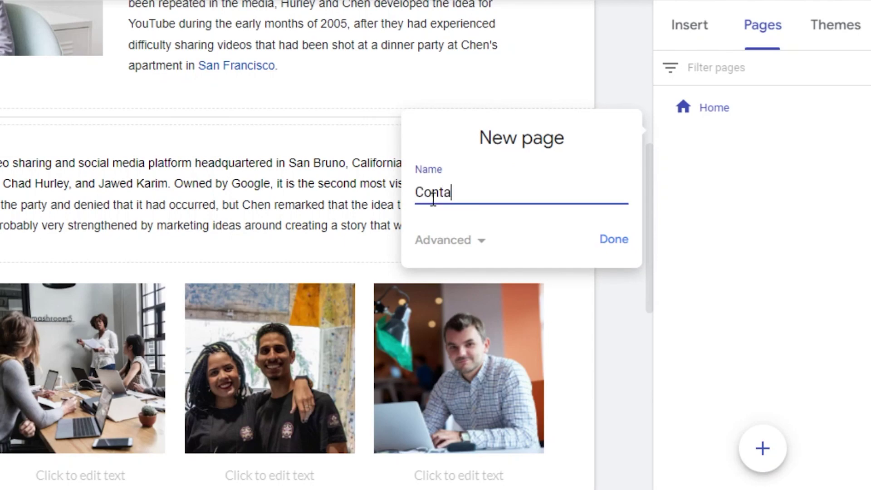
left_click(617, 239)
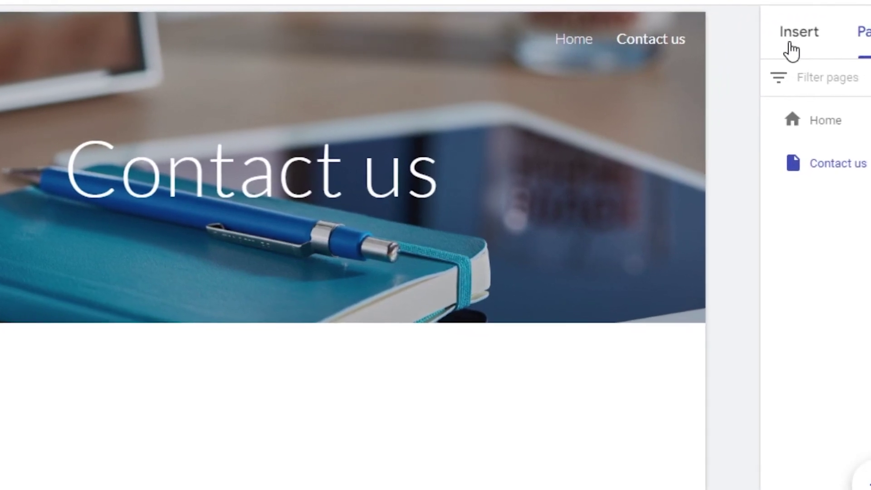
left_click(788, 44)
scroll(678, 43, "down", 10)
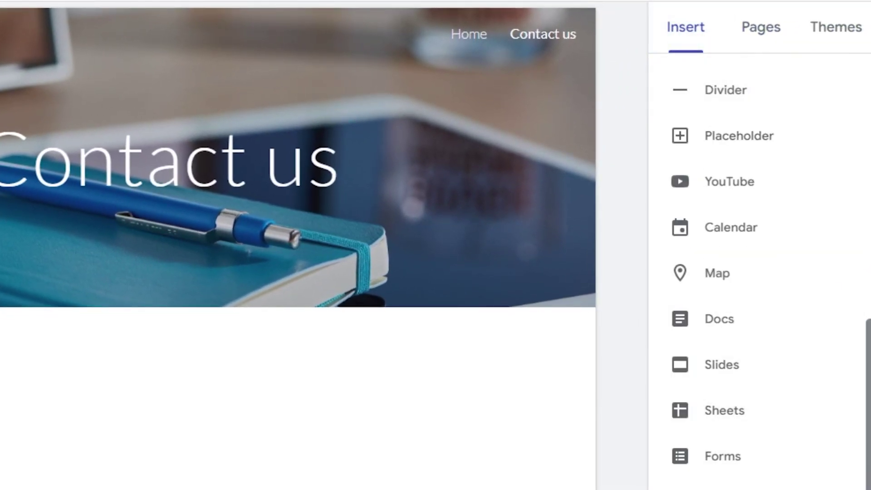
Check Insert > Forms for a Google Form and close the empty picker.
scroll(757, 272, "up", 4)
scroll(678, 476, "down", 4)
left_click(687, 463)
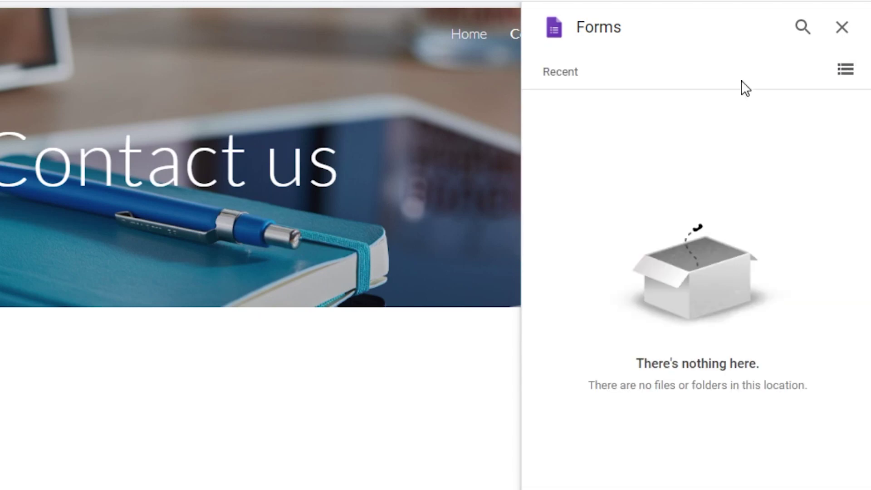
left_click(842, 27)
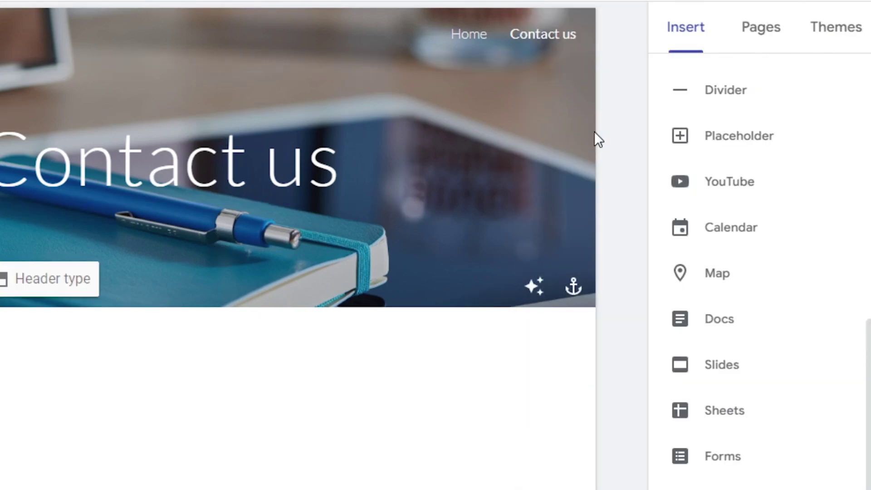
Look over the Pages and Themes tabs, then return to editing the Home page.
scroll(757, 272, "up", 10)
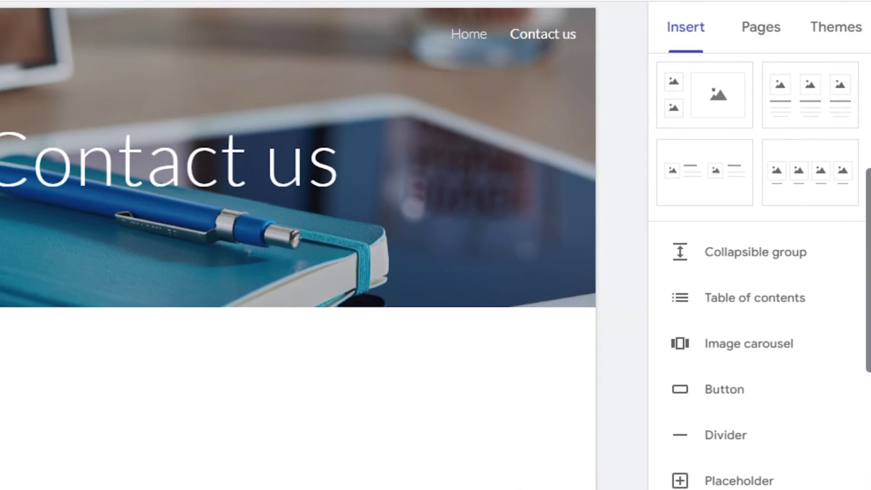
scroll(757, 272, "down", 8)
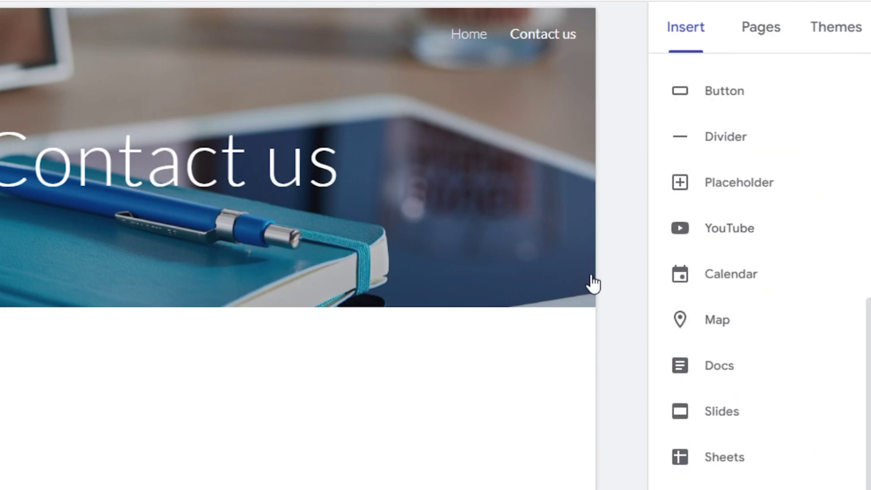
left_click(754, 25)
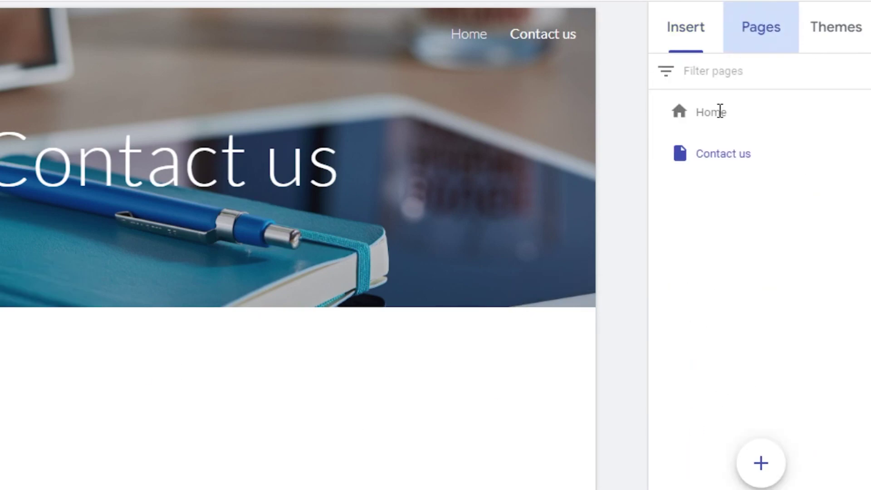
left_click(837, 29)
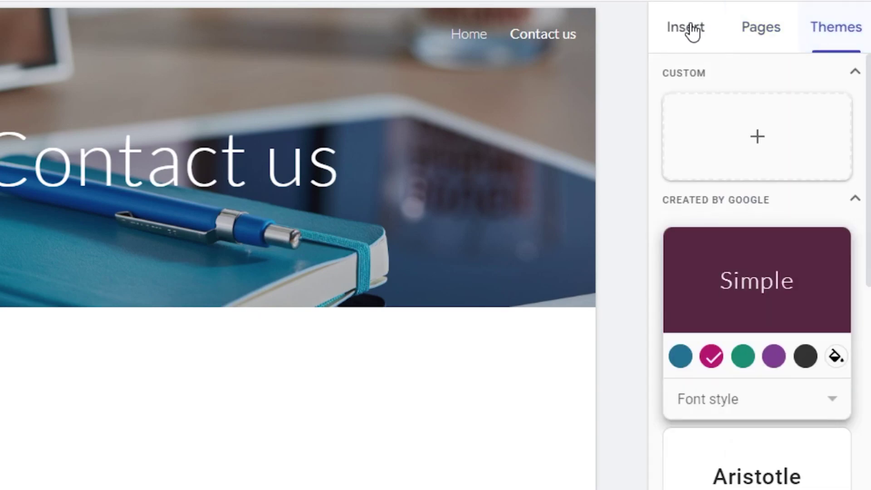
left_click(690, 27)
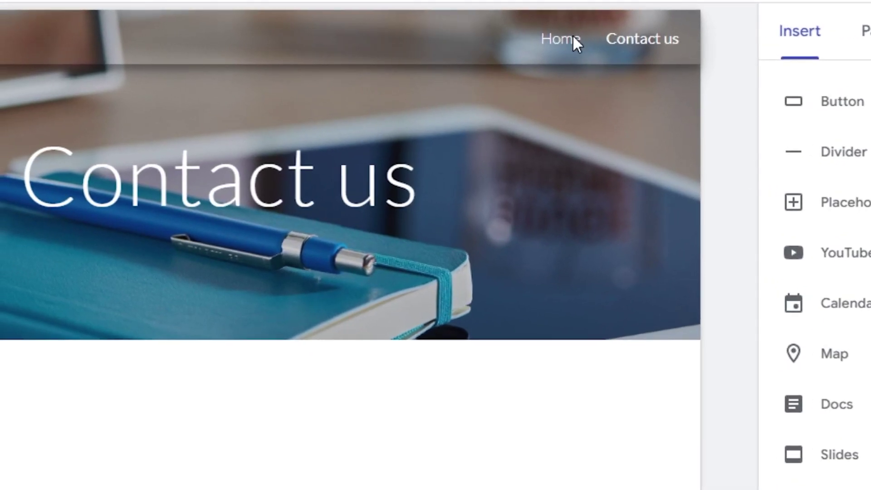
left_click(573, 36)
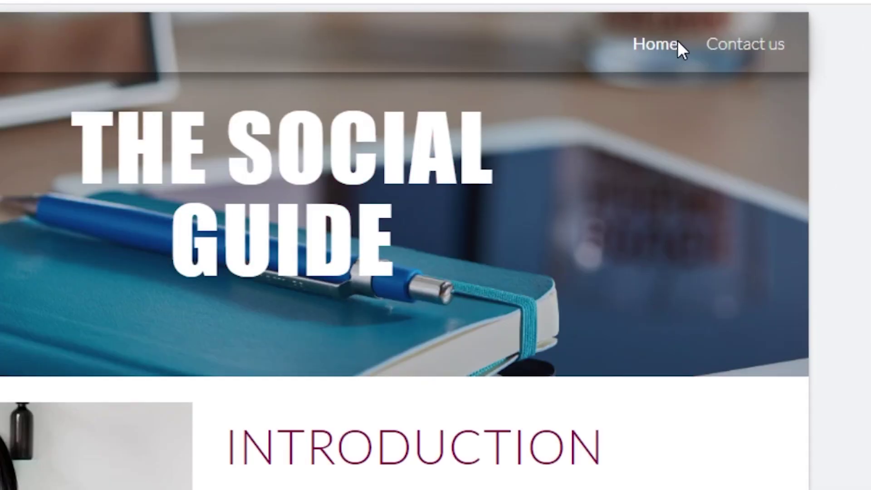
scroll(801, 113, "down", 3)
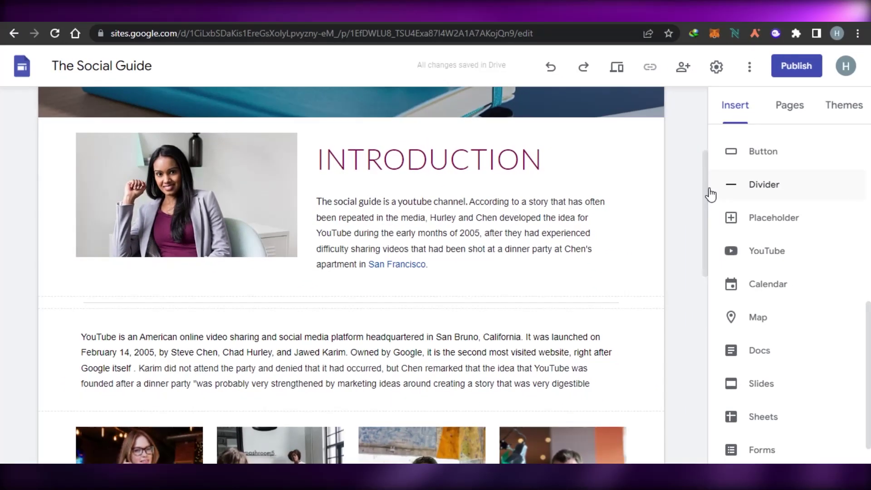
left_click_drag(707, 189, 716, 131)
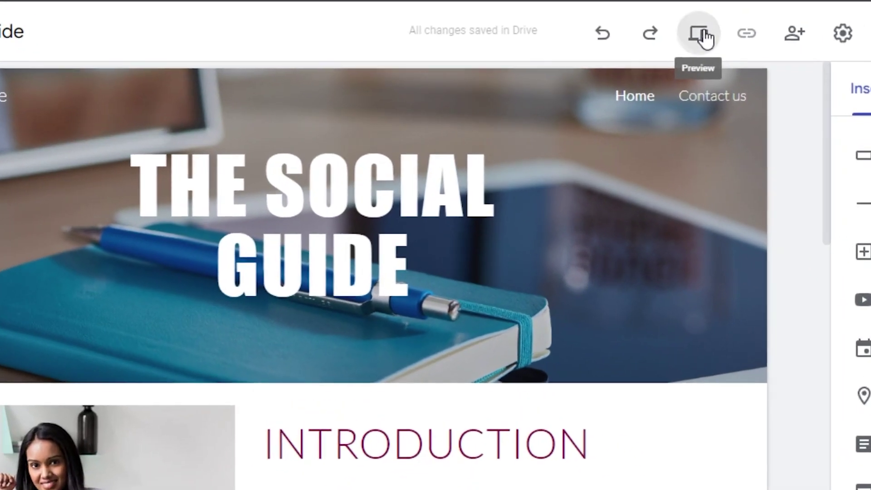
left_click(701, 34)
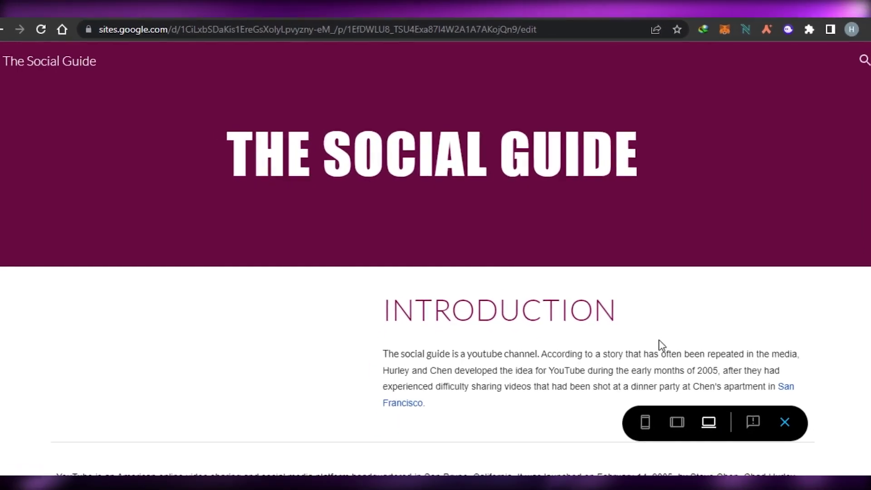
scroll(858, 214, "down", 6)
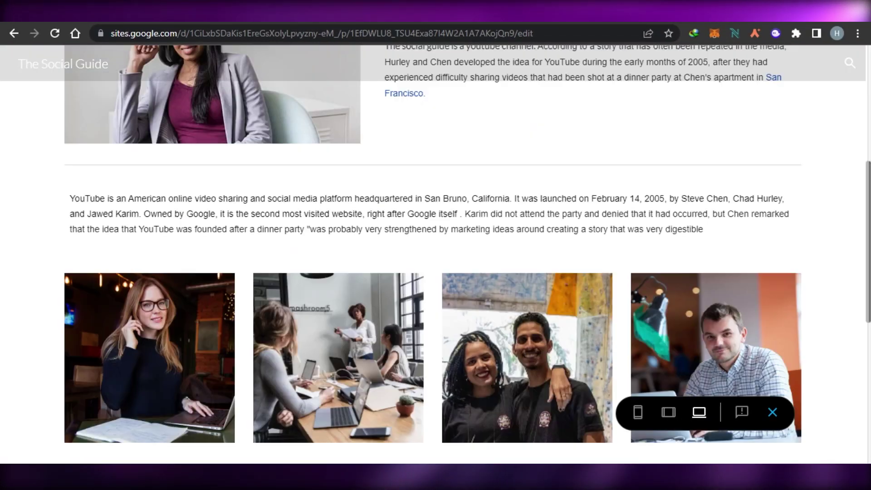
scroll(435, 272, "down", 6)
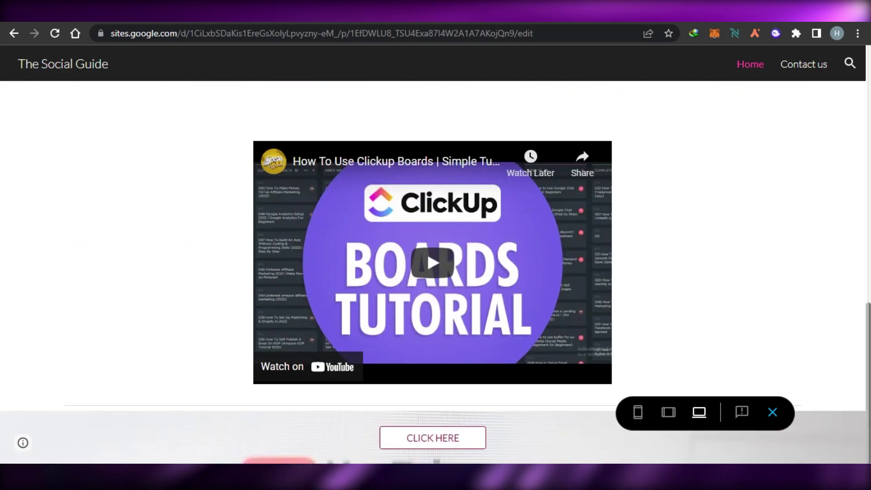
scroll(435, 272, "up", 2)
scroll(435, 272, "up", 15)
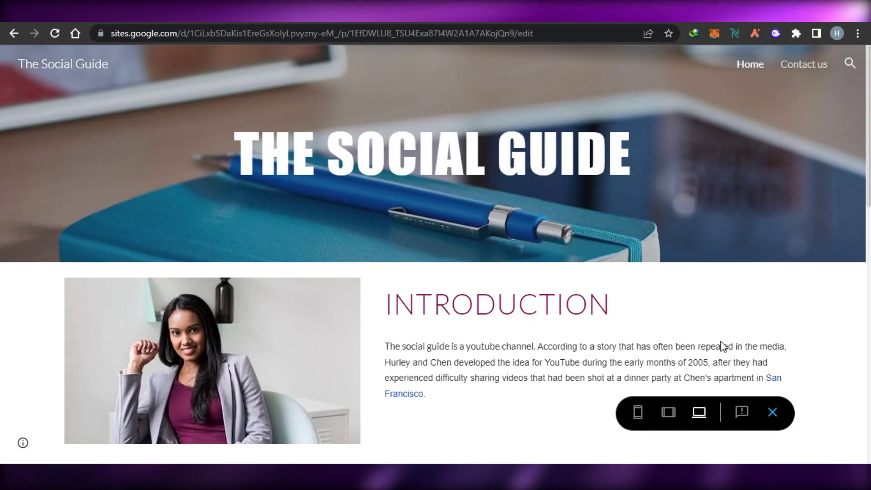
left_click(638, 415)
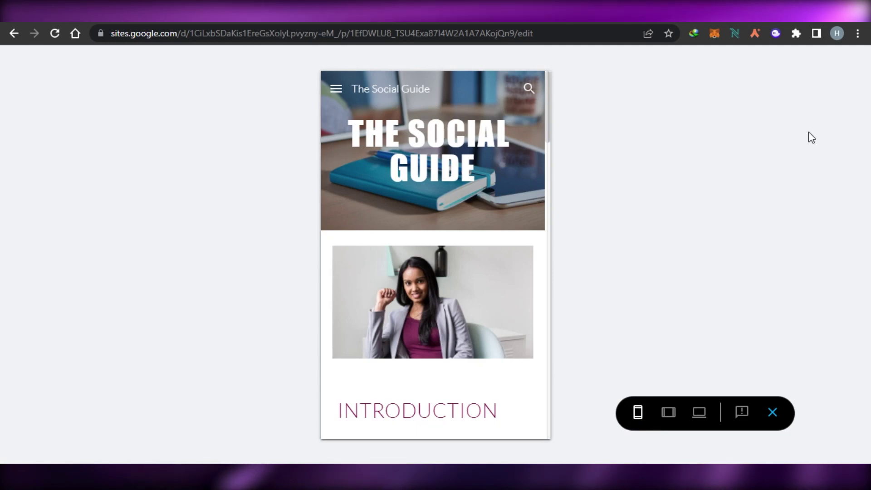
mouse_move(549, 109)
left_mouse_down()
mouse_move(542, 334)
mouse_move(557, 102)
left_mouse_up()
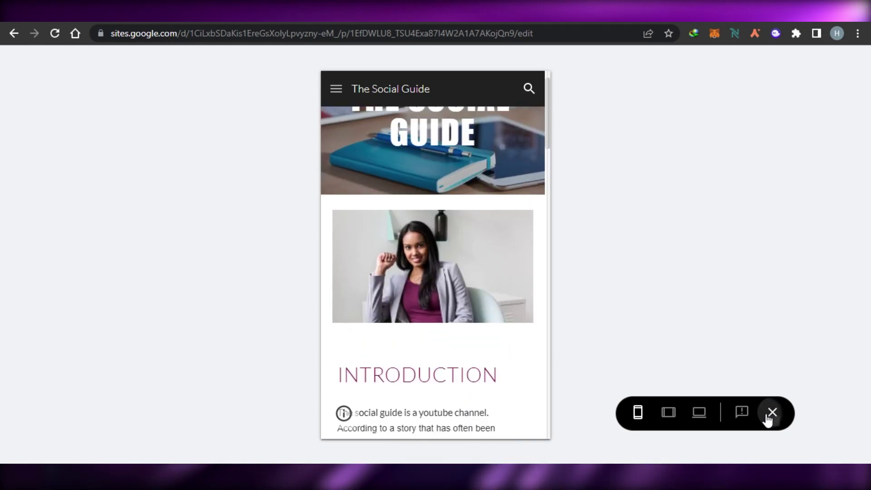
left_click(767, 417)
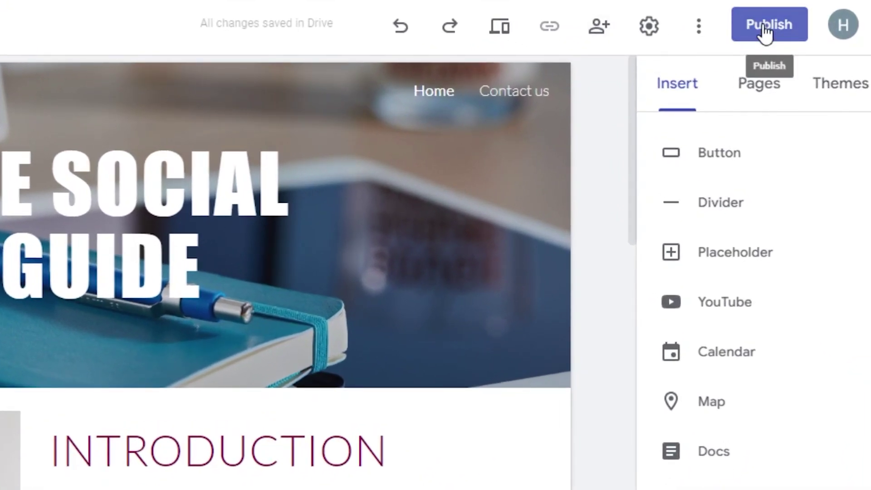
left_click(699, 27)
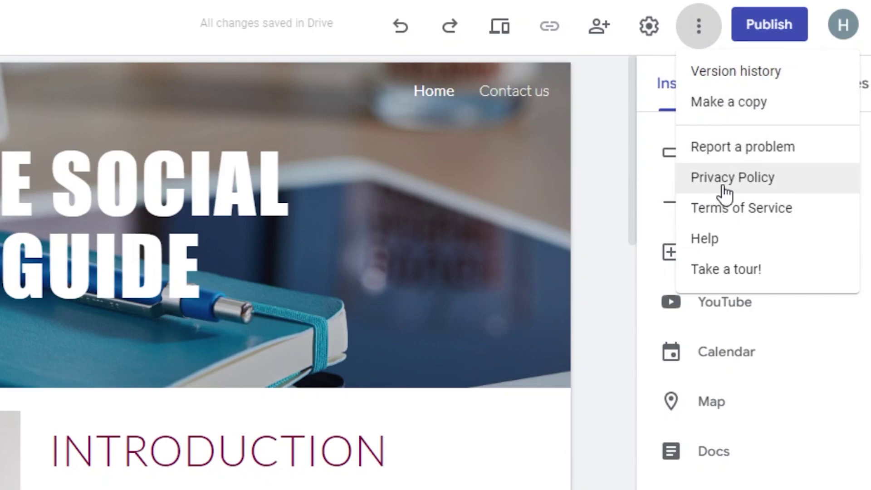
left_click(579, 261)
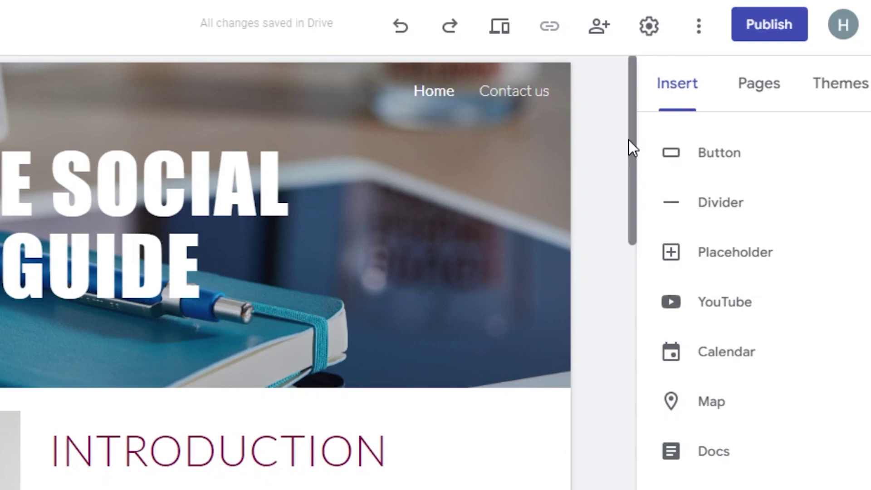
left_click_drag(628, 145, 627, 475)
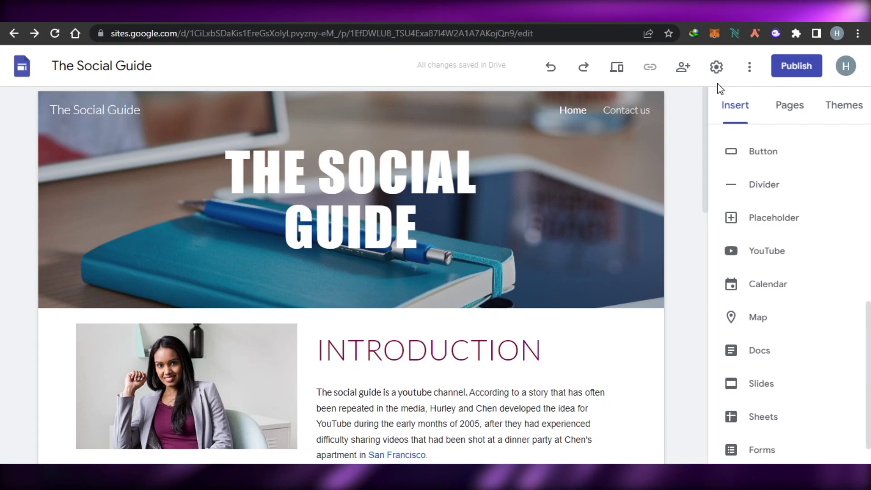
scroll(701, 189, "down", 5)
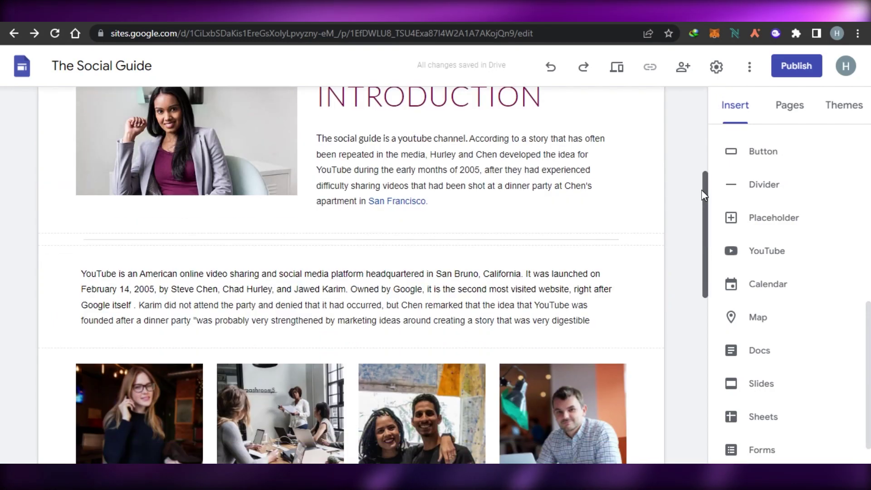
left_click_drag(706, 212, 709, 111)
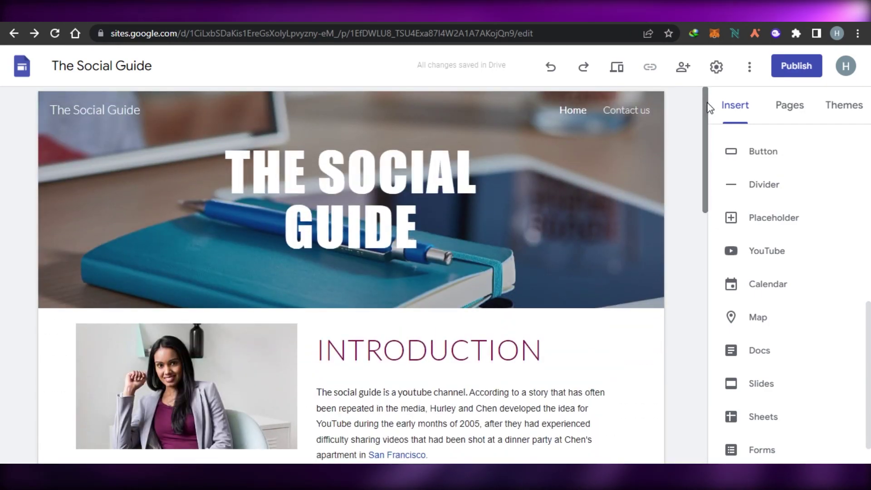
mouse_move(705, 107)
left_mouse_down()
mouse_move(721, 232)
mouse_move(708, 238)
mouse_move(707, 313)
mouse_move(701, 171)
mouse_move(710, 186)
mouse_move(705, 333)
mouse_move(707, 100)
left_mouse_up()
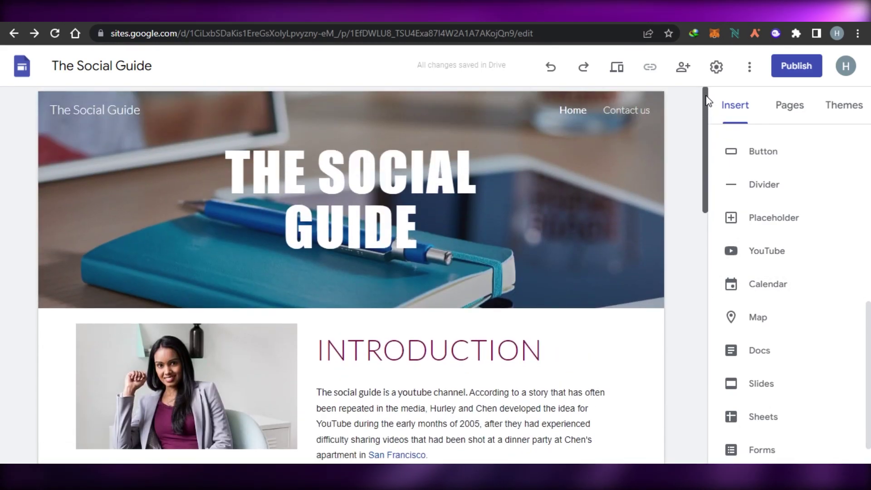